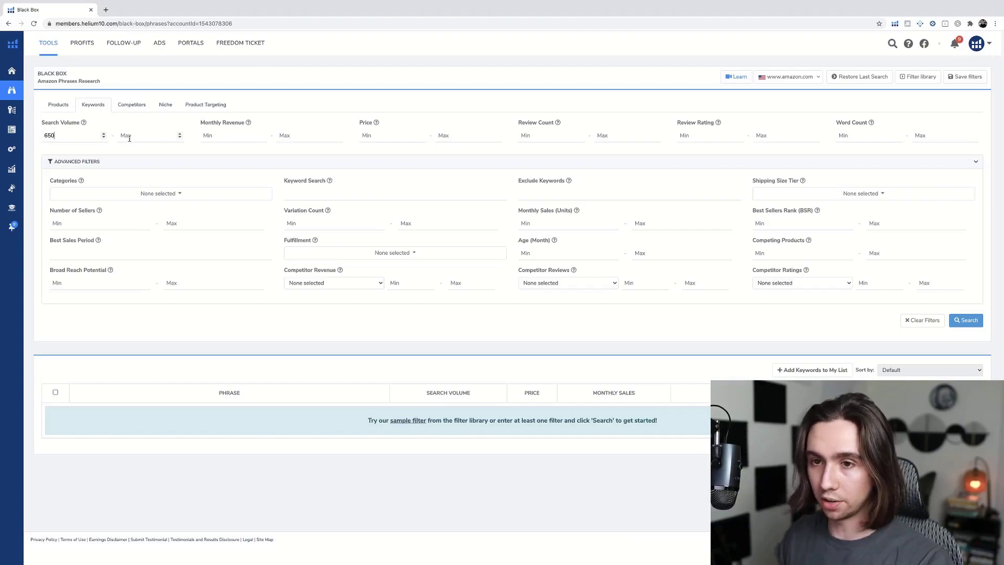
# Set the maximum search volume to 7500 and the monthly revenue range to 5000–13000.
pyautogui.press('Tab')
pyautogui.write('5000')
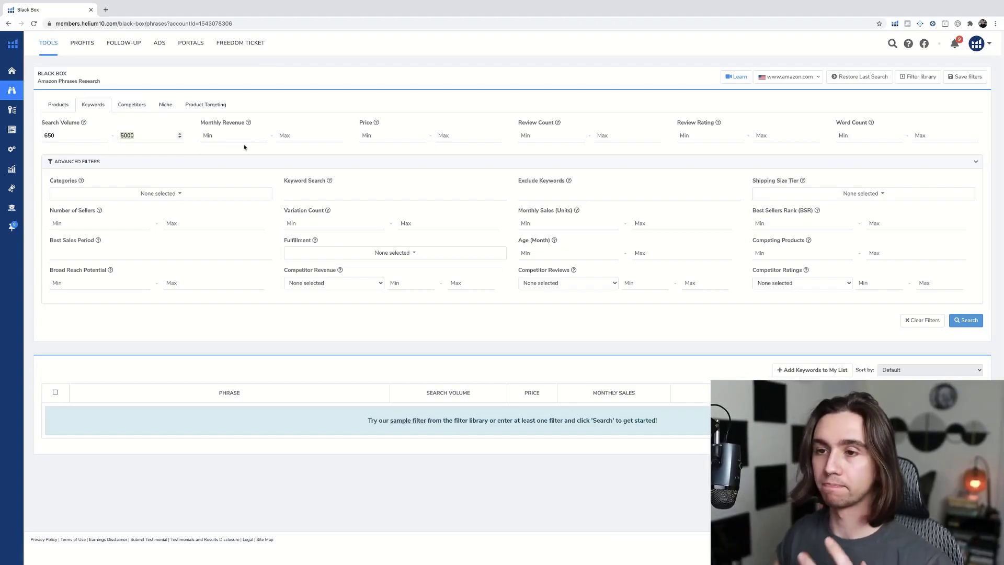
pyautogui.write('7500')
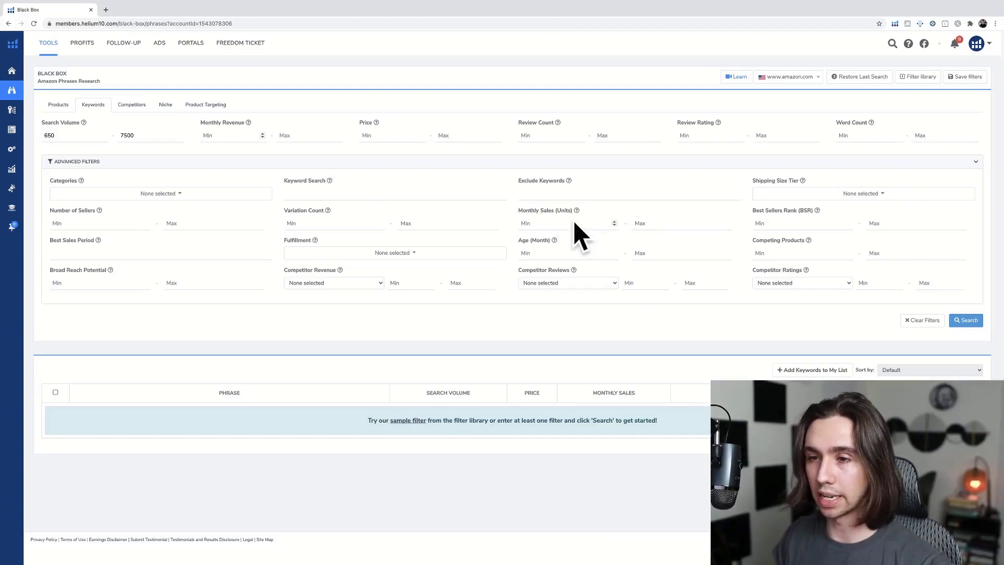
pyautogui.click(229, 134)
pyautogui.write('5000')
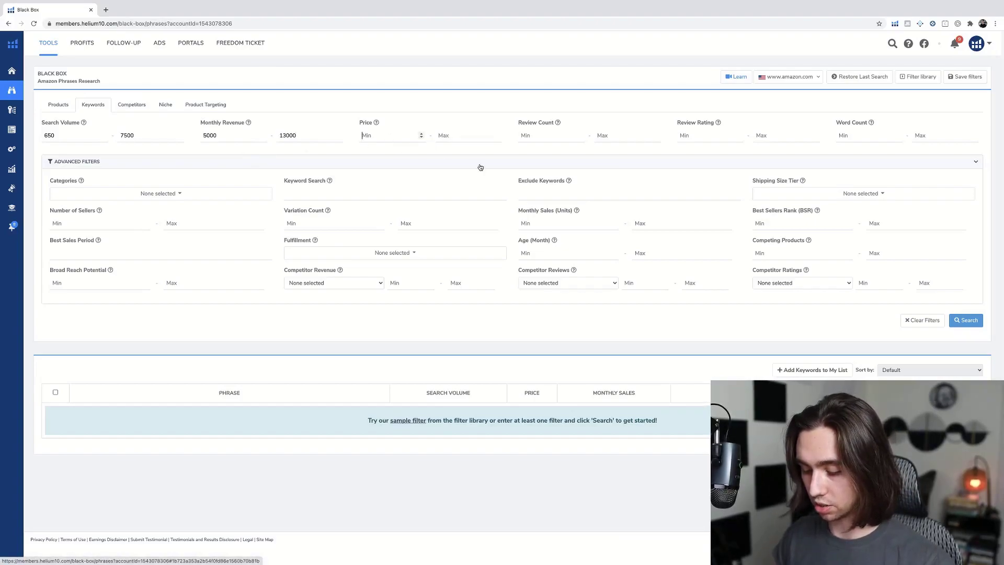
# Set the price range to 20–70 and the review count range to 70–230.
pyautogui.write('20')
pyautogui.press('Tab')
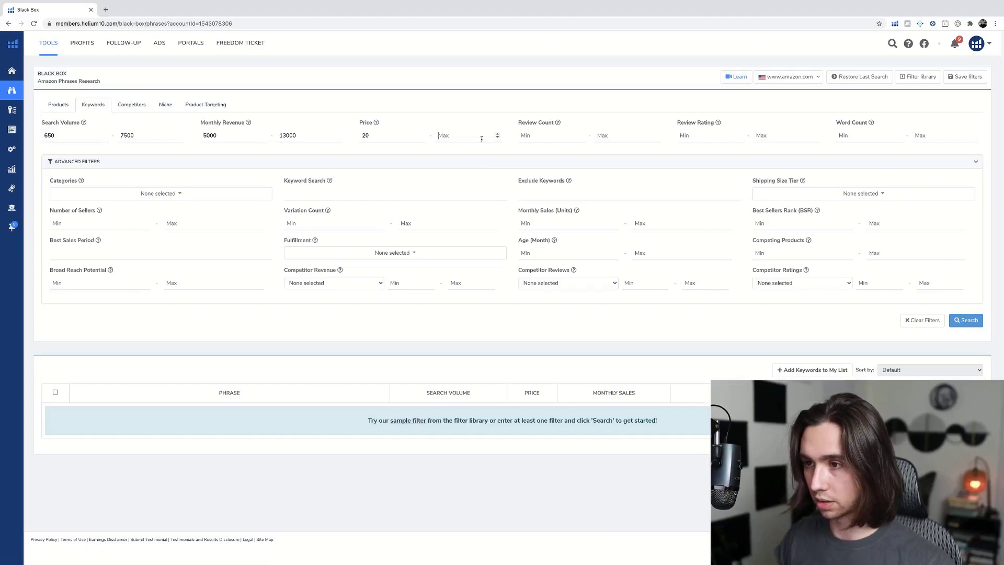
pyautogui.write('70')
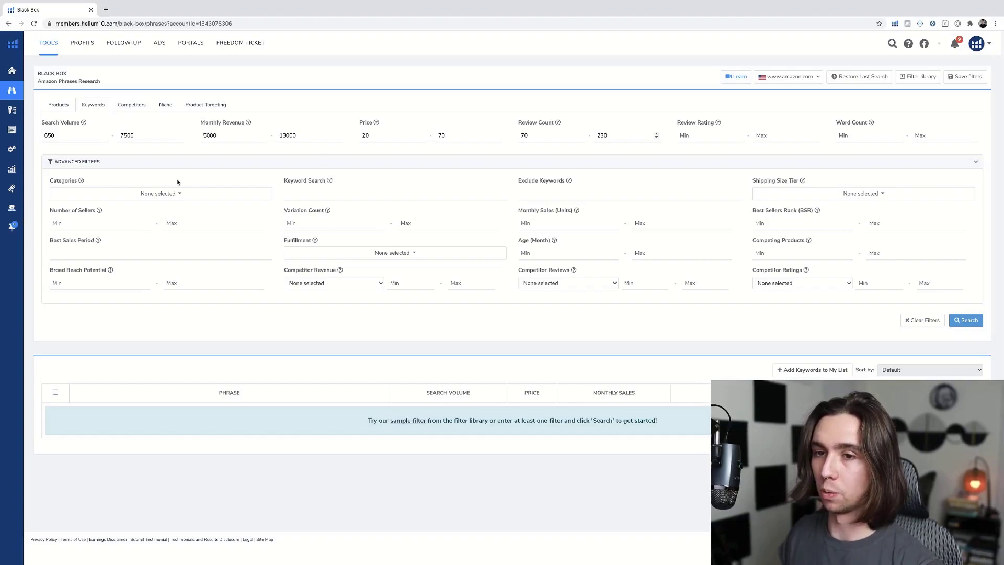
# Limit the categories to Arts, Crafts & Sewing, Tools & Home Improvement, Patio, Lawn & Garden, Office Products, Kitchen & Dining, and Home & Kitchen.
pyautogui.click(163, 198)
pyautogui.click(99, 236)
pyautogui.scroll(-5, 100, 243)
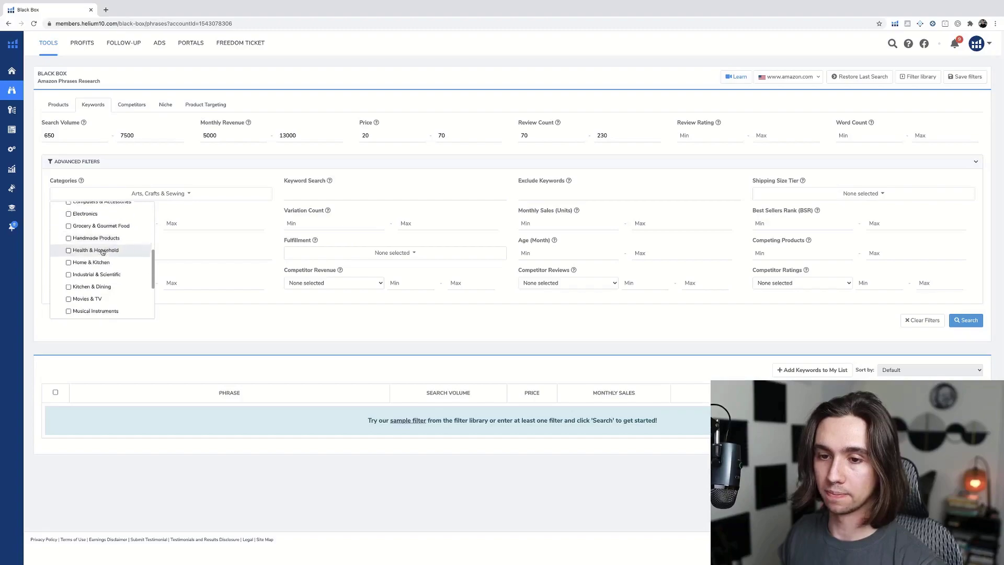
pyautogui.scroll(-3, 100, 285)
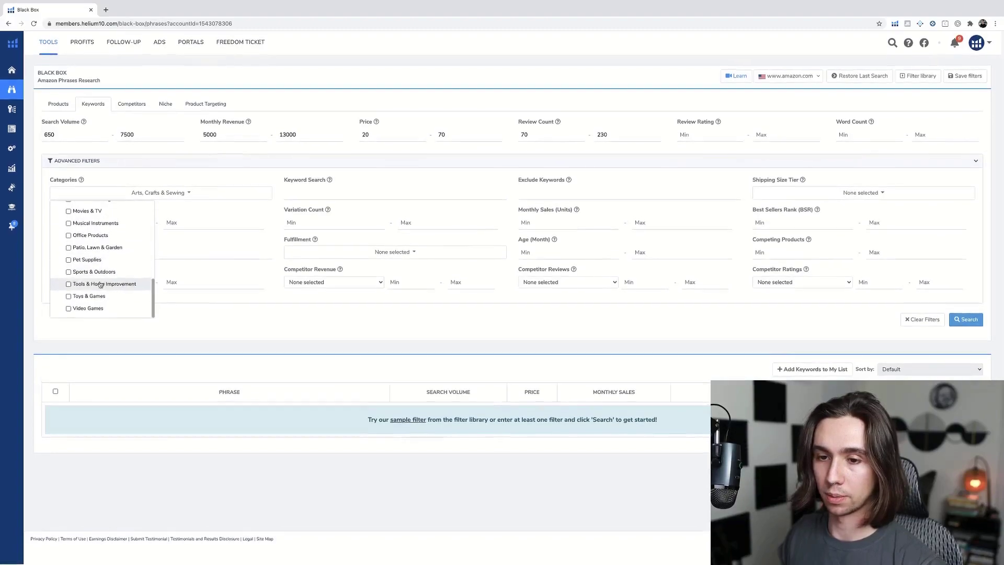
pyautogui.click(99, 285)
pyautogui.scroll(2, 99, 282)
pyautogui.click(97, 277)
pyautogui.scroll(1, 97, 278)
pyautogui.click(96, 276)
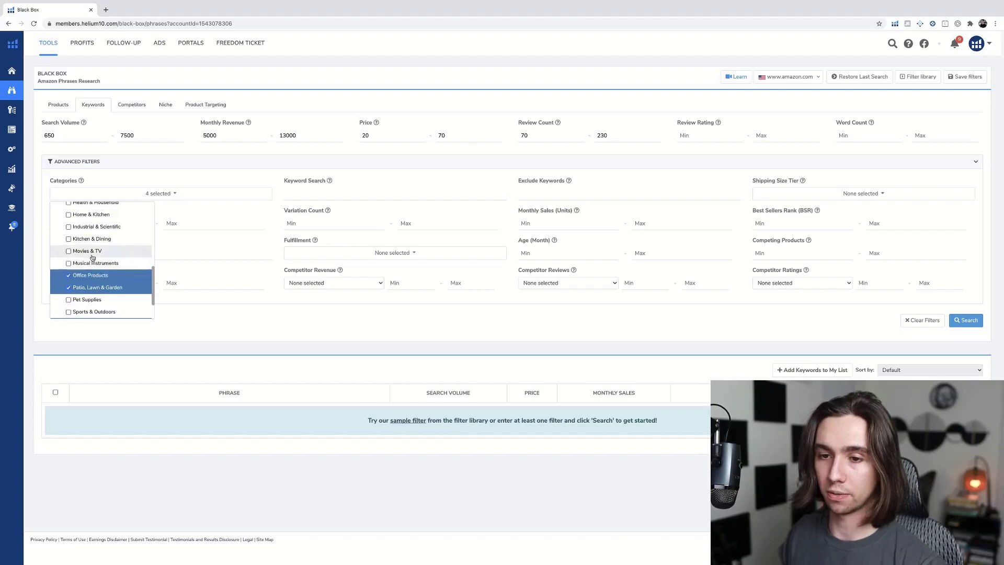
pyautogui.click(92, 239)
pyautogui.click(90, 215)
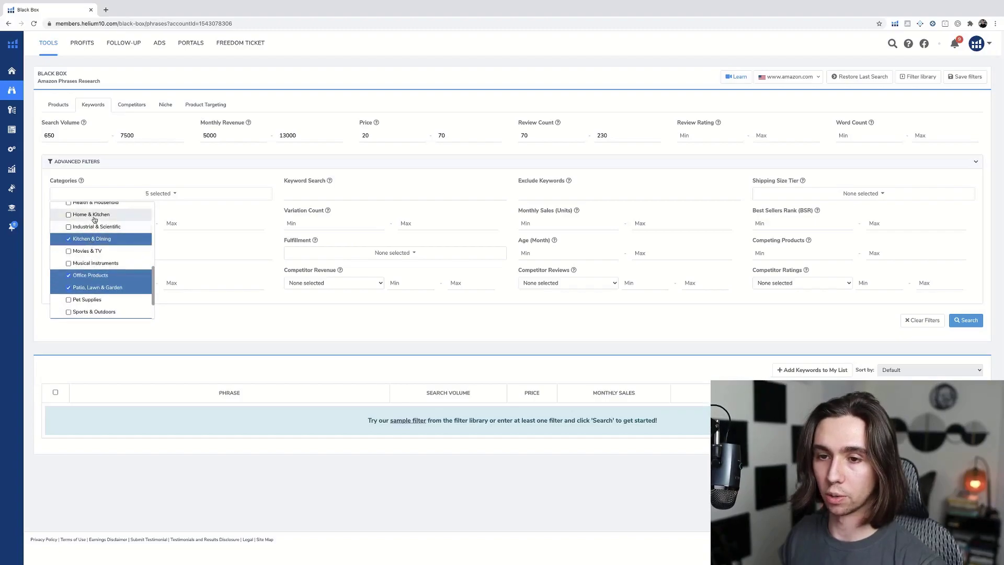
pyautogui.click(251, 323)
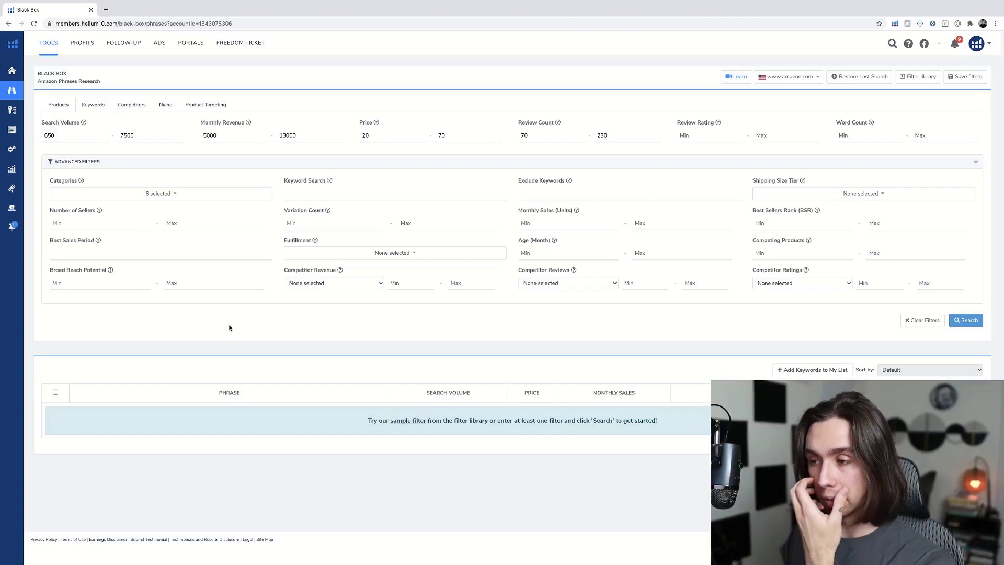
# Run the keyword search with these filters and look through the first phrases found.
pyautogui.click(965, 321)
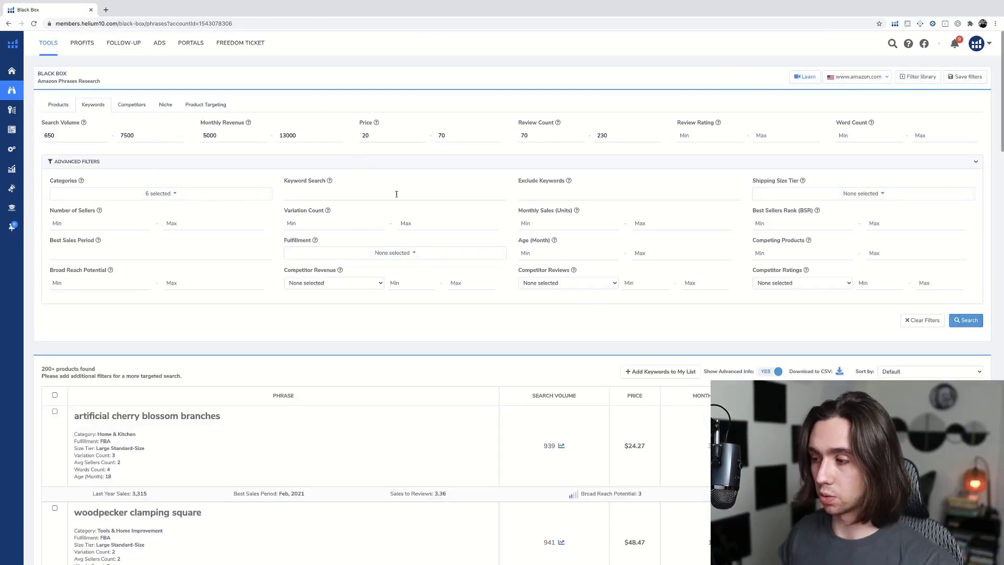
pyautogui.scroll(-4, 373, 203)
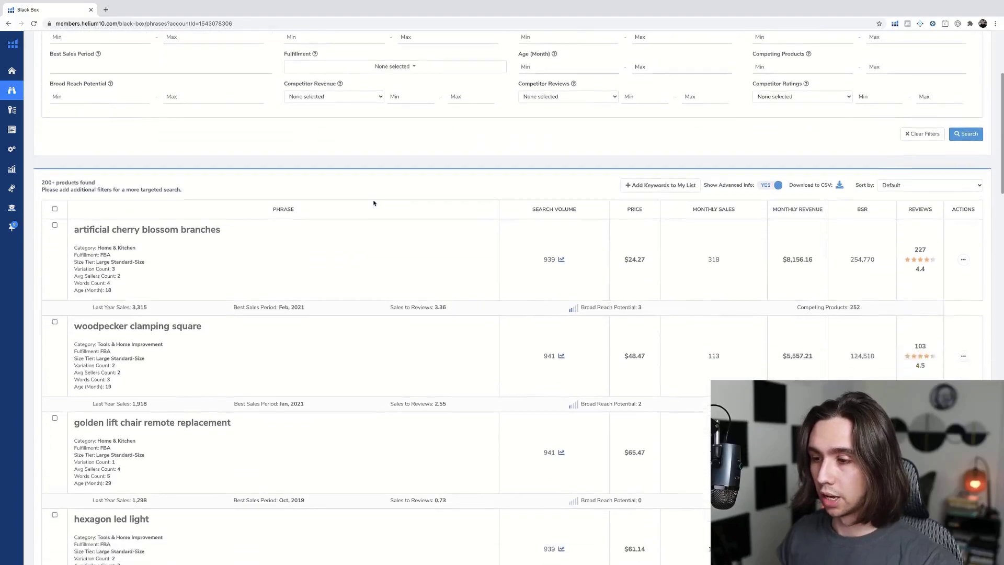
pyautogui.scroll(-1, 373, 203)
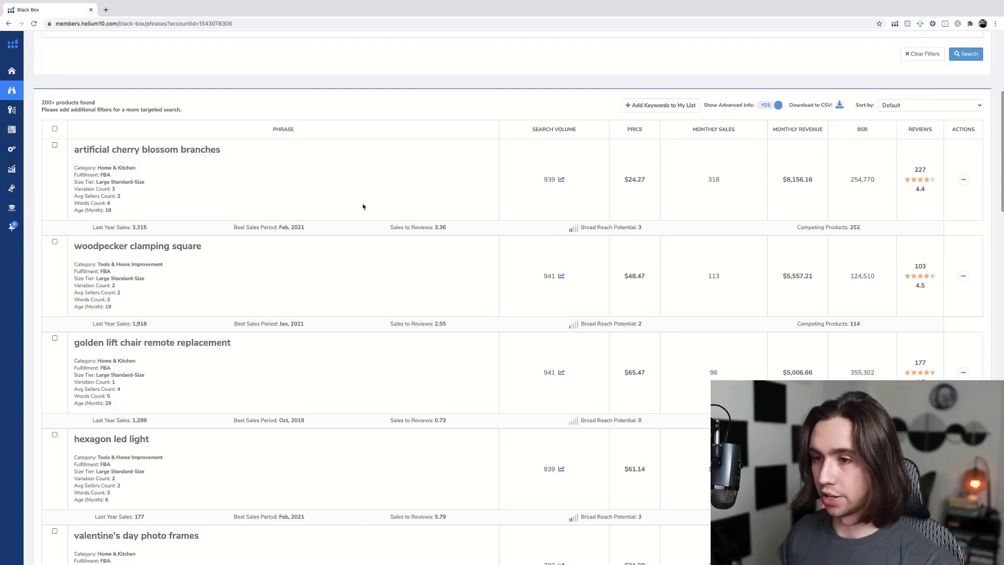
pyautogui.scroll(-2, 384, 204)
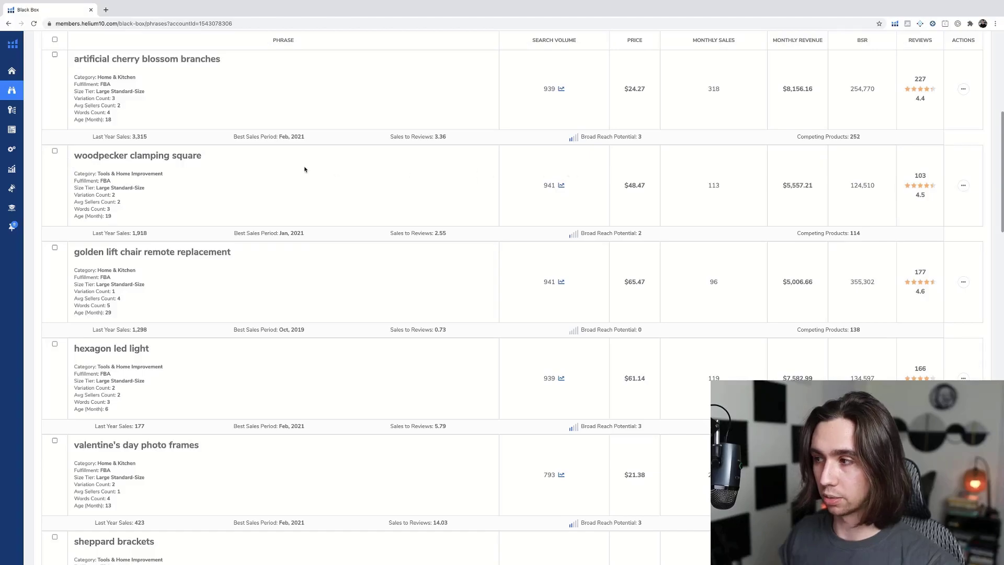
# View the phrase "woodpecker clamping square" on Amazon and look over the first product listings.
pyautogui.click(963, 186)
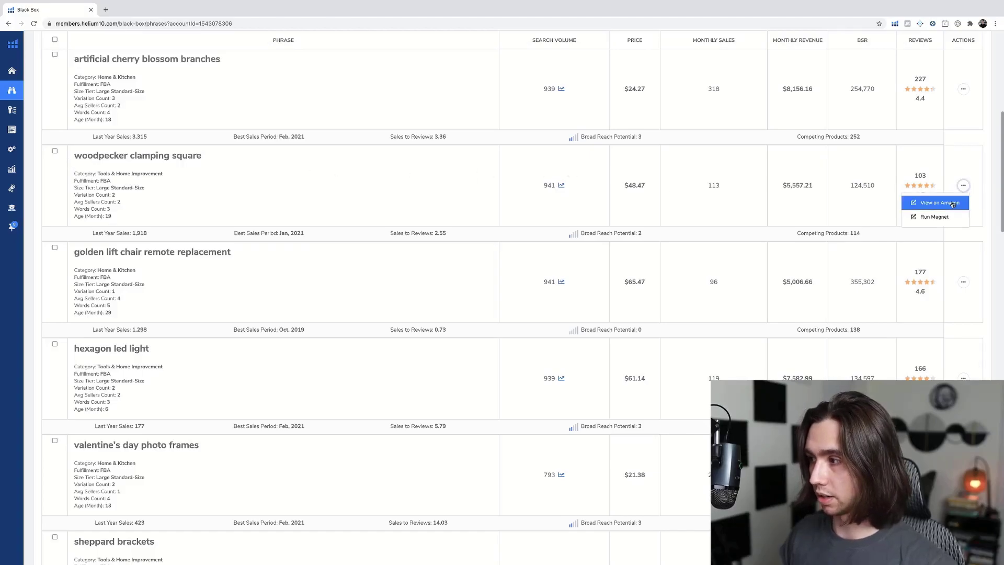
pyautogui.click(953, 203)
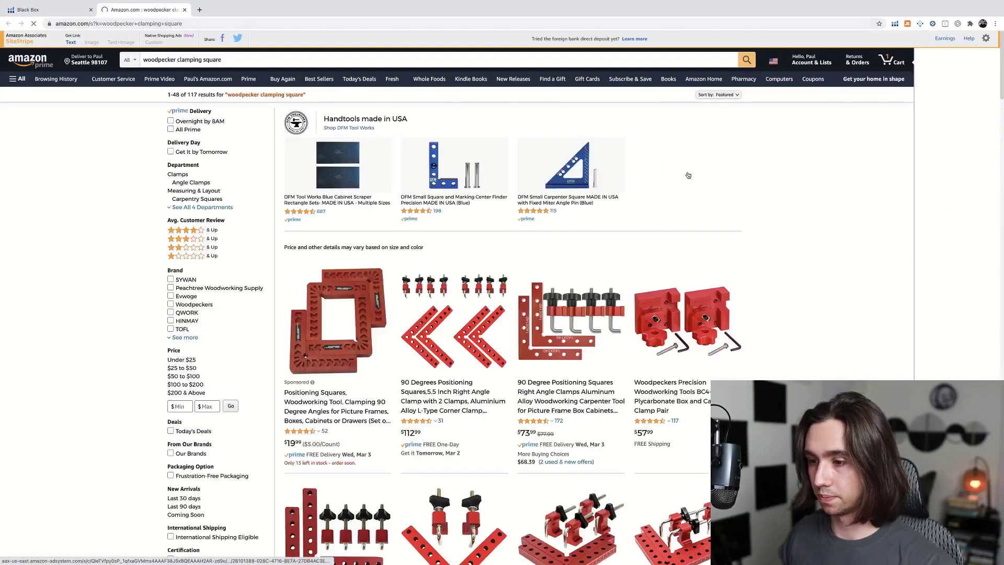
pyautogui.scroll(-2, 683, 173)
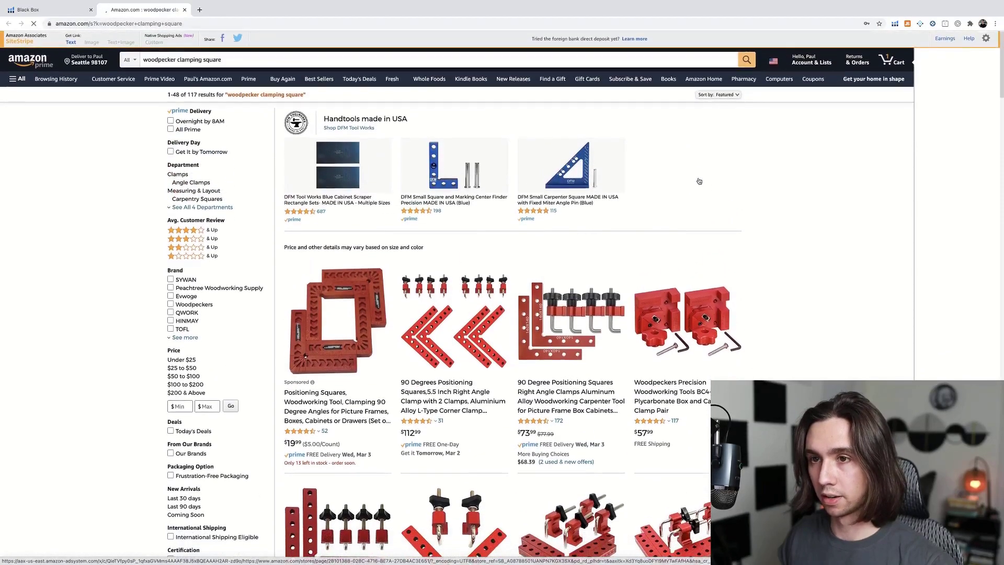
pyautogui.scroll(-2, 731, 203)
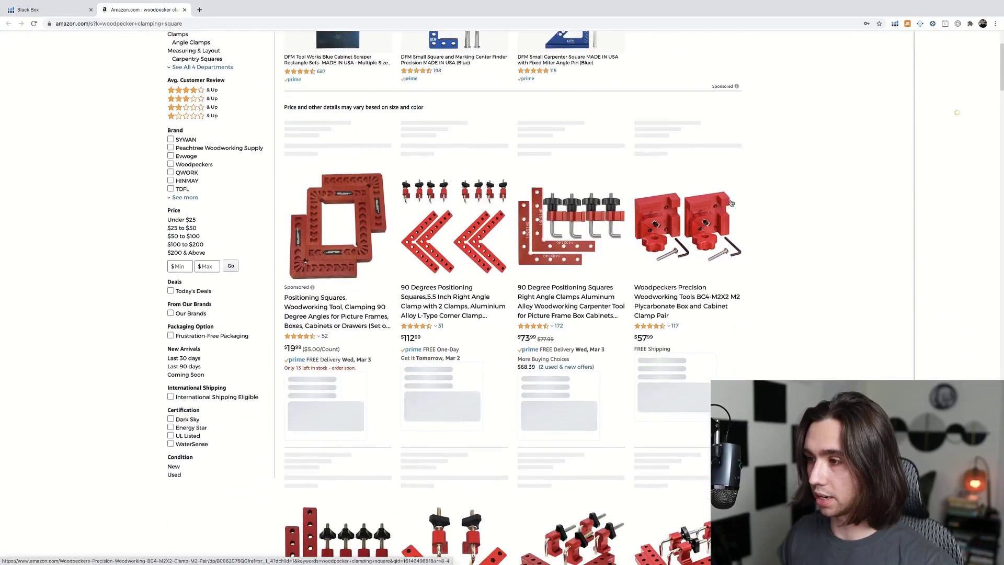
pyautogui.scroll(-5, 731, 203)
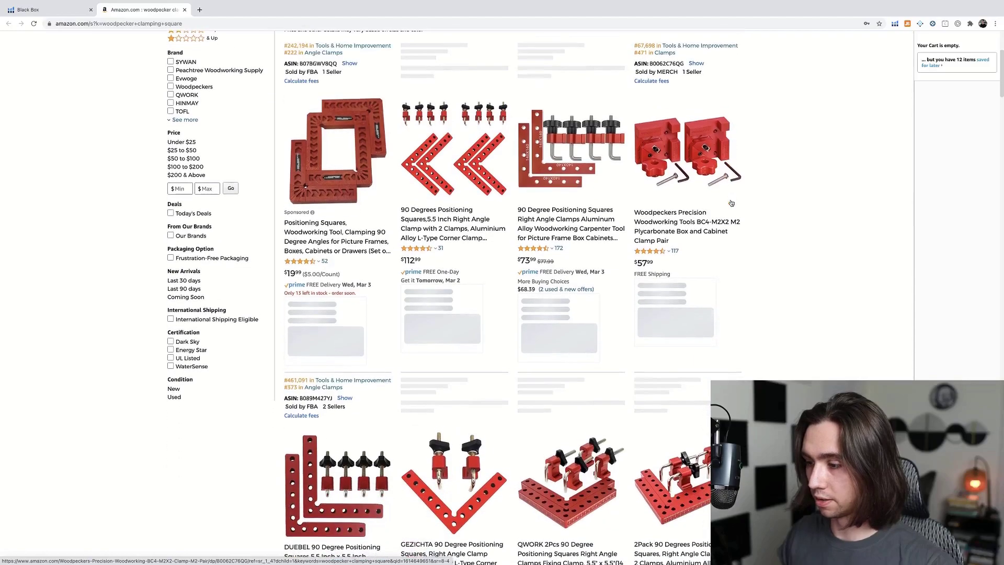
pyautogui.scroll(6, 731, 203)
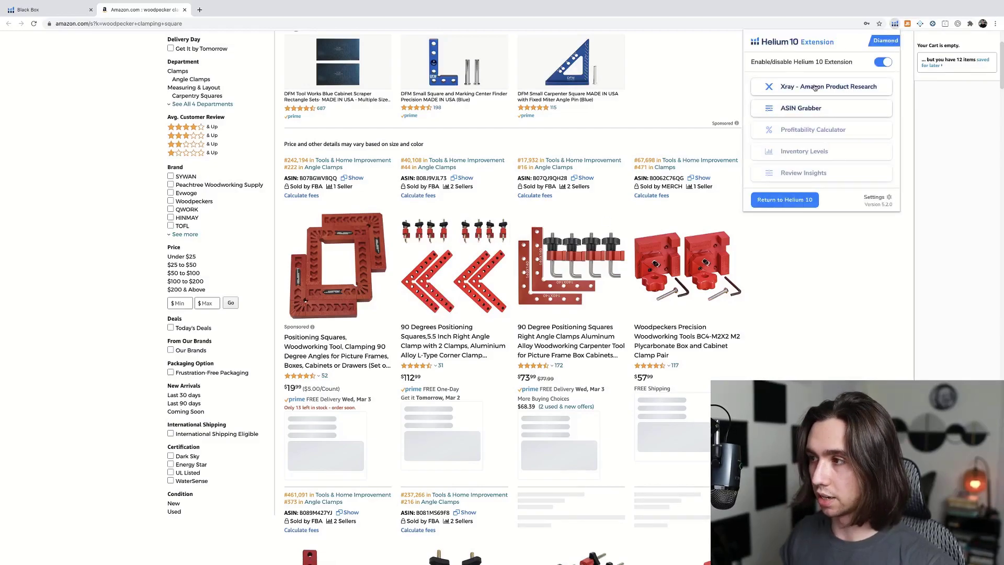
# Run Xray product research on the Amazon results, examine the competitors' sales, revenue and review figures, and close it.
pyautogui.click(814, 88)
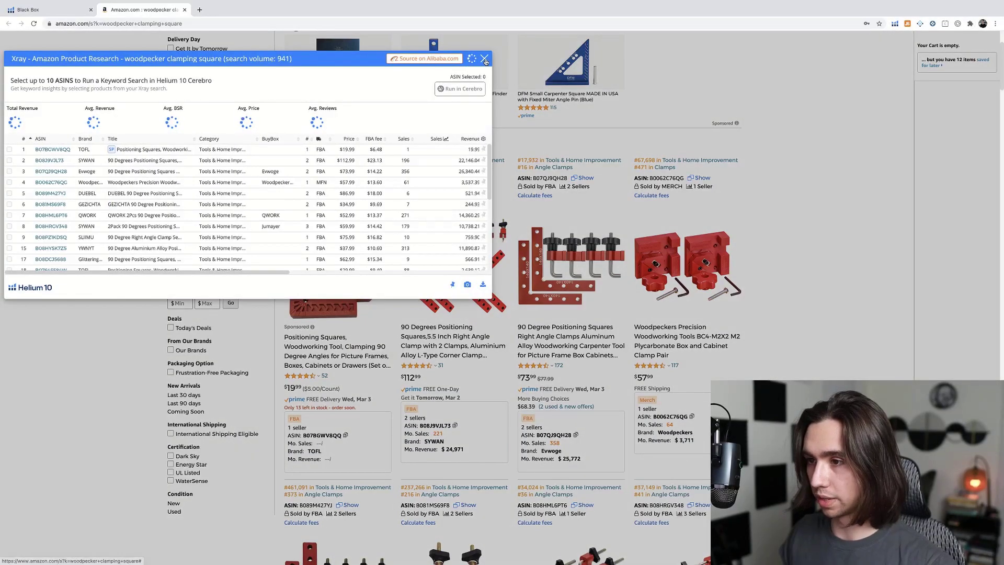
pyautogui.hscroll(5, 376, 181)
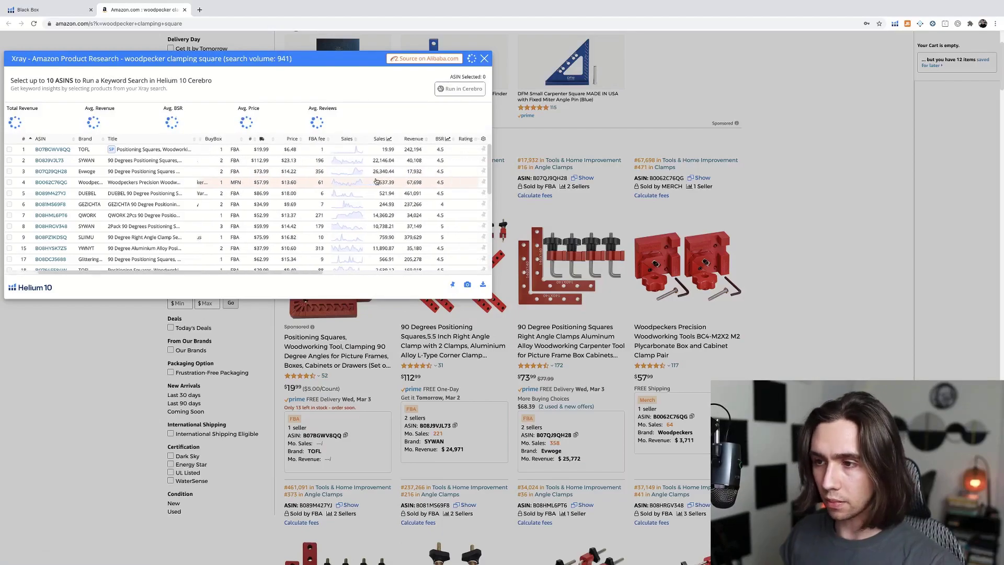
pyautogui.hscroll(5, 376, 181)
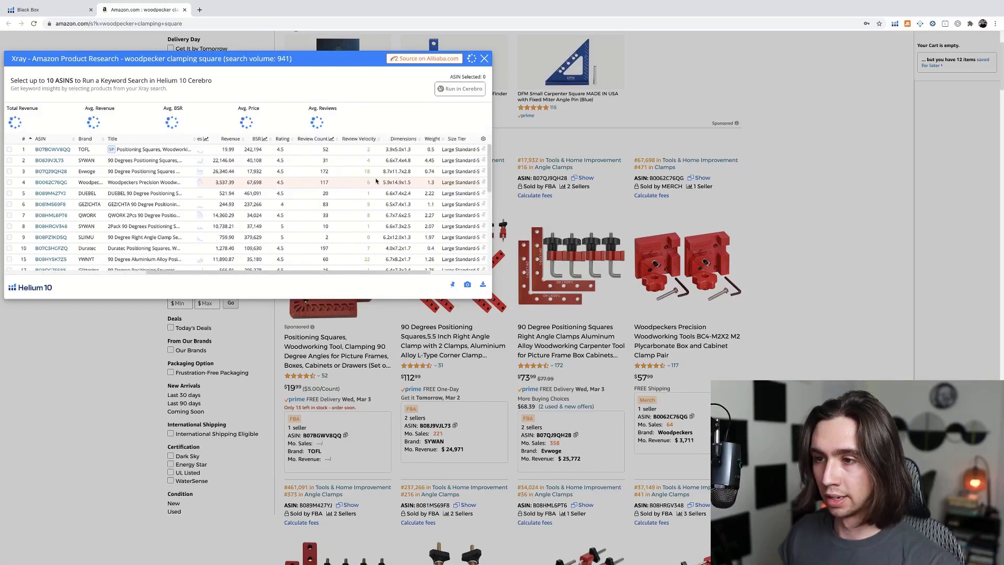
pyautogui.hscroll(-1, 376, 181)
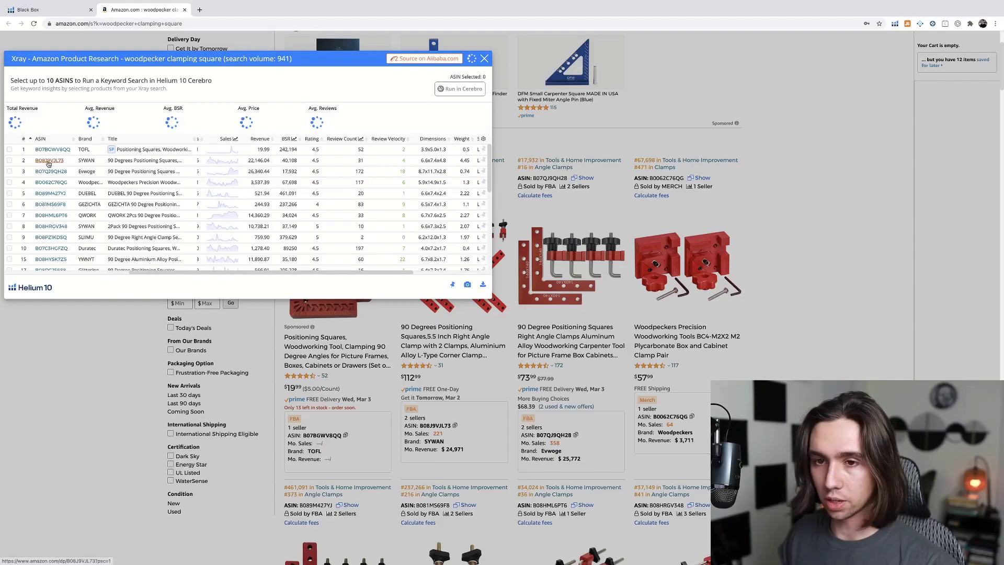
pyautogui.moveTo(48, 163)
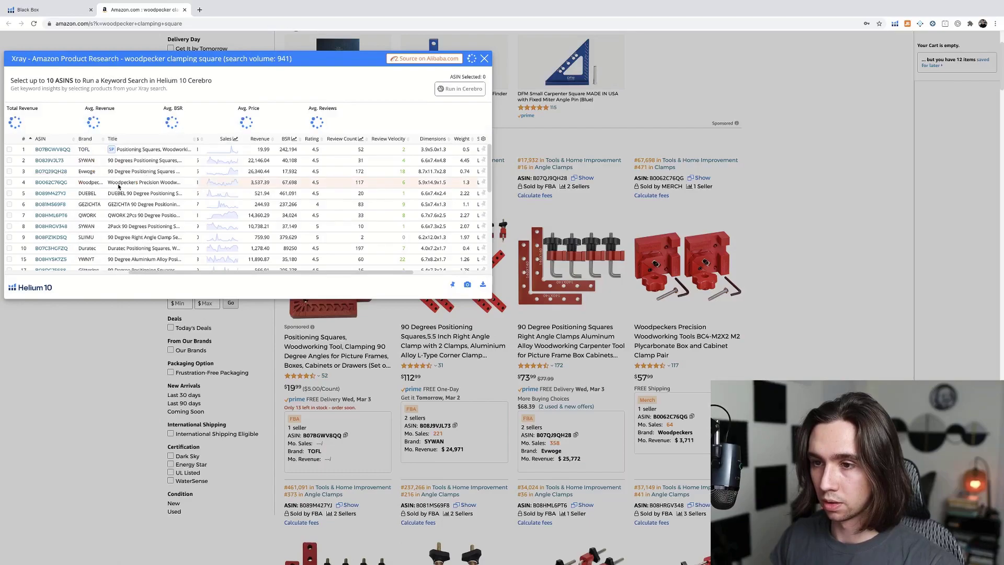
pyautogui.moveTo(51, 218)
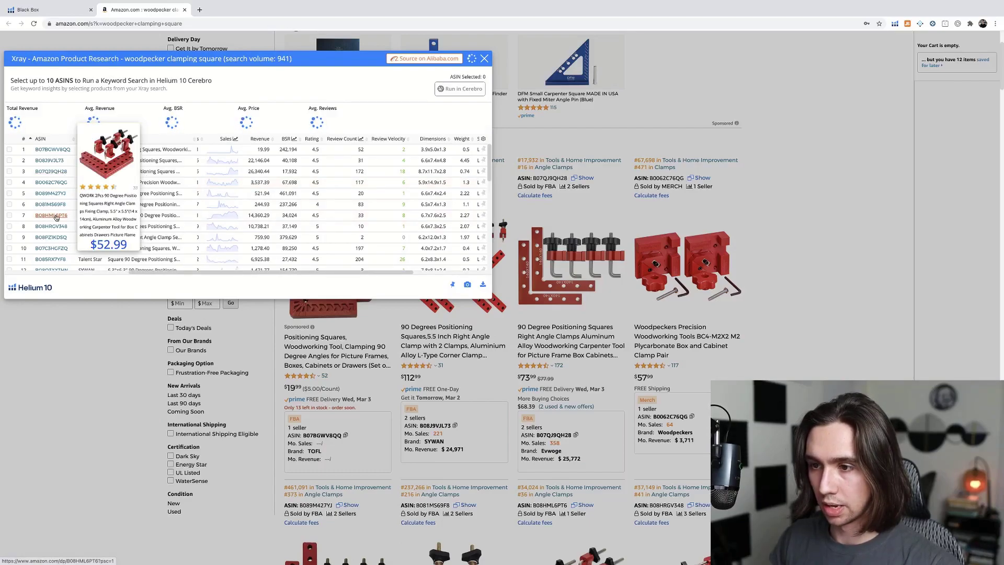
pyautogui.scroll(-2, 133, 217)
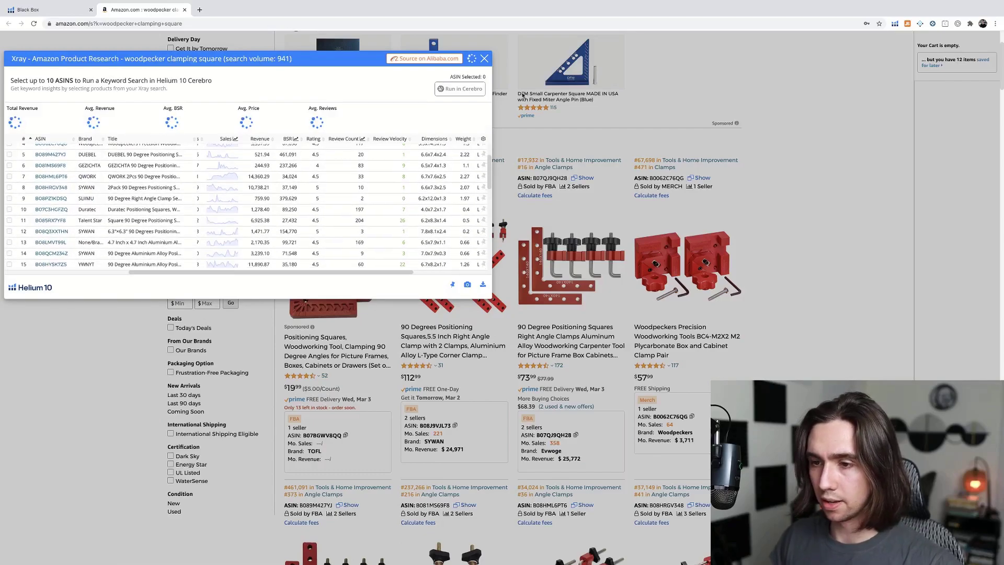
pyautogui.click(484, 59)
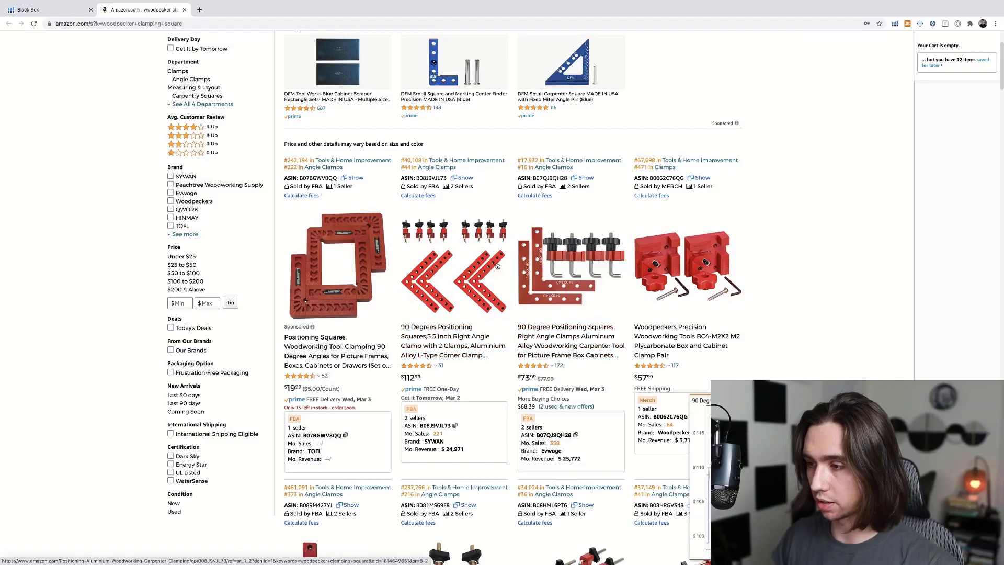
# Open the 90 Degrees Positioning Squares 5.5 inch clamp listing by SYWAN and look over its product details.
pyautogui.click(472, 333)
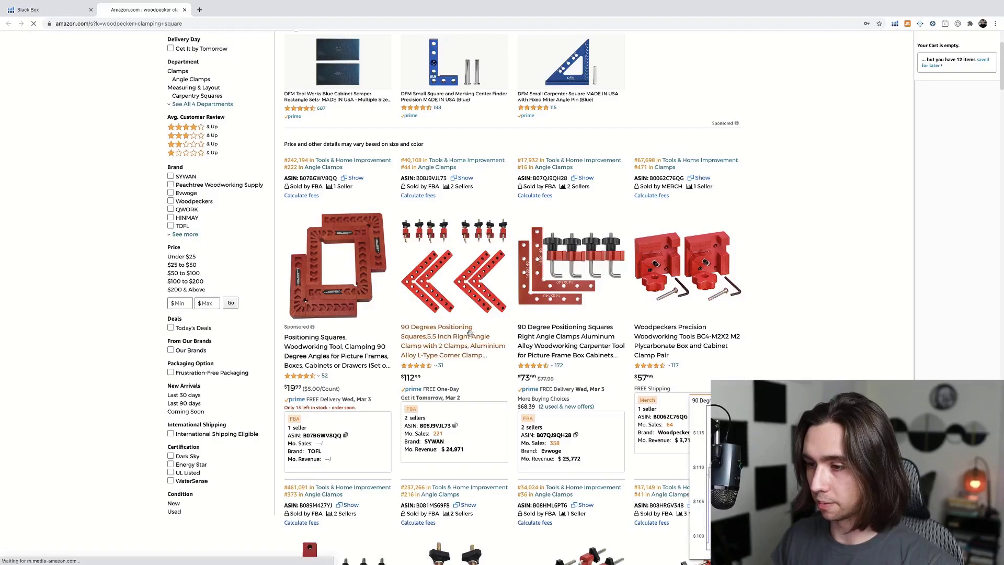
pyautogui.scroll(-4, 473, 333)
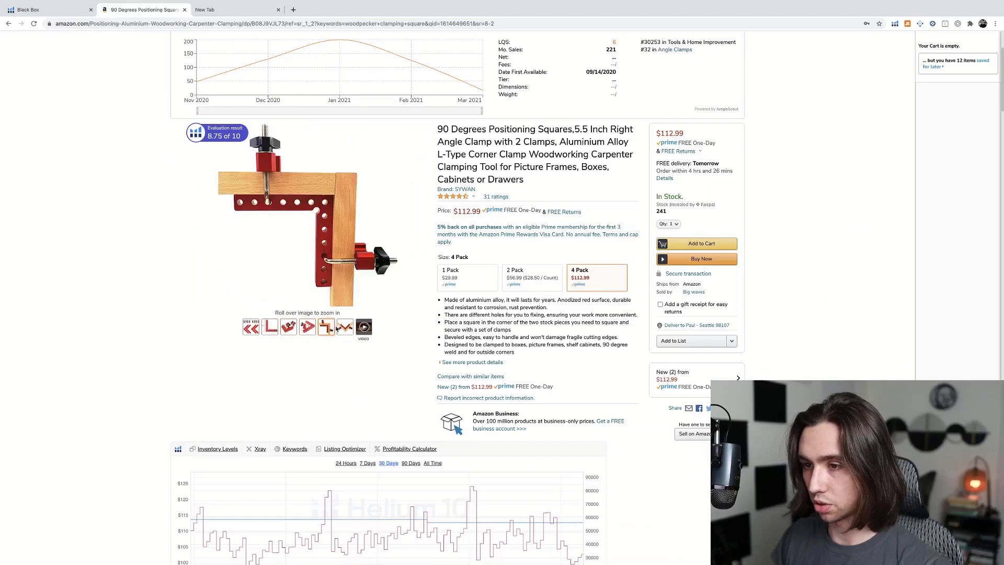
pyautogui.scroll(4, 135, 296)
# Copy the phrase "woodpecker clamping square" from the Amazon search and look it up on Google in a separate tab.
pyautogui.click(222, 11)
pyautogui.click(141, 9)
pyautogui.click(157, 79)
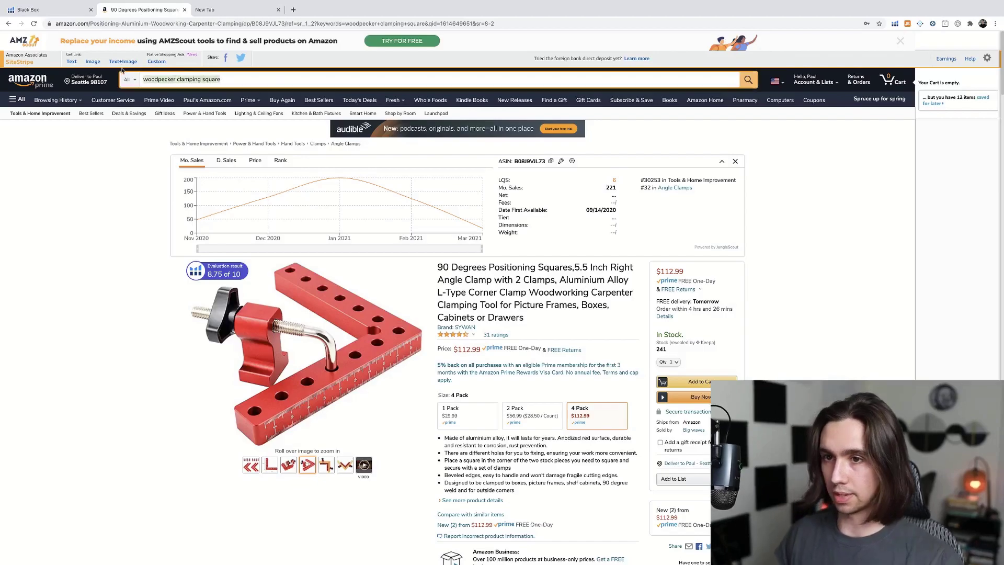
pyautogui.hotkey('ctrl', 'c')
pyautogui.click(225, 11)
pyautogui.hotkey('ctrl', 'v')
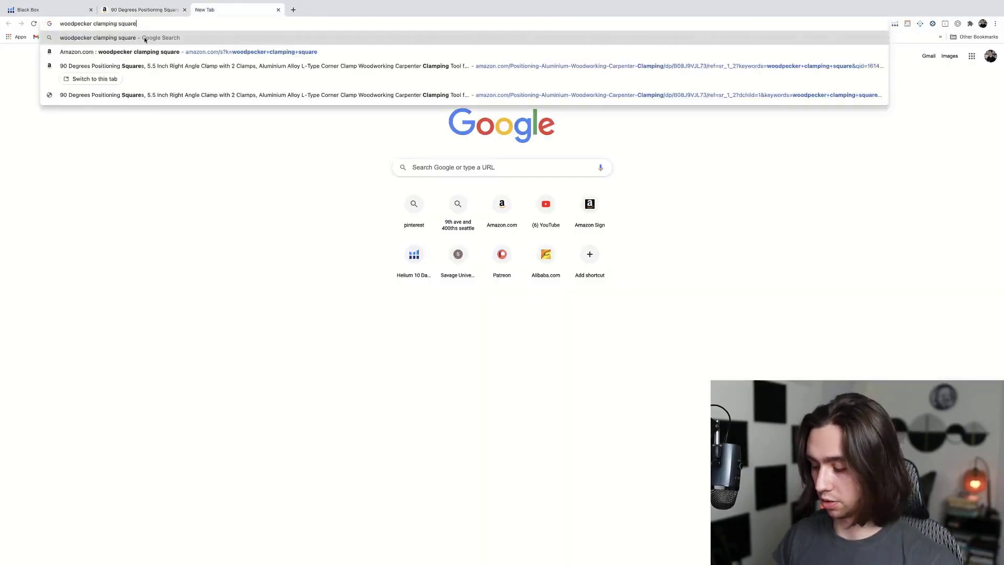
pyautogui.press('Return')
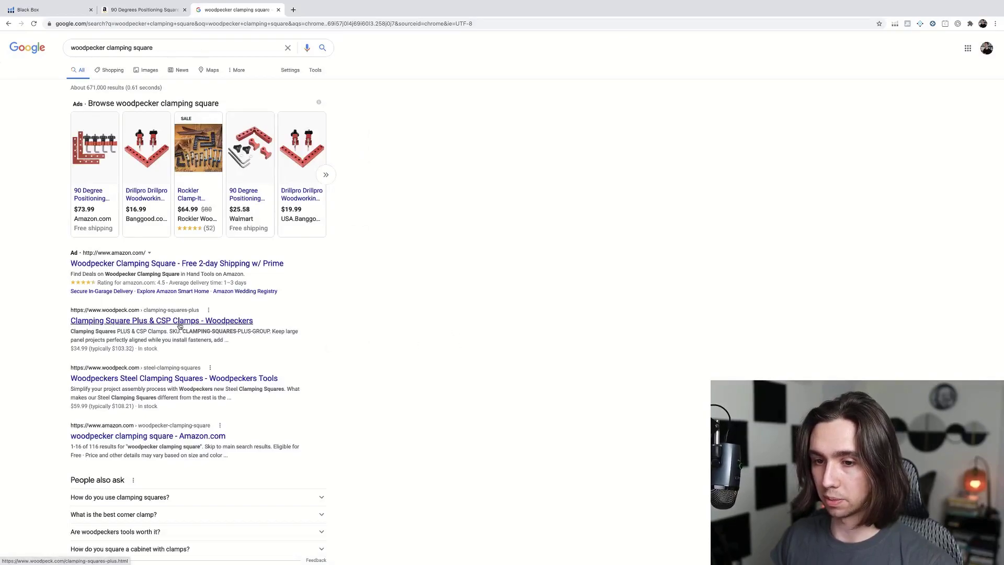
# Open the Woodpeckers Clamping Square Plus & CSP Clamps page, dismiss the email sign-up, and read through the product options and description.
pyautogui.click(132, 321)
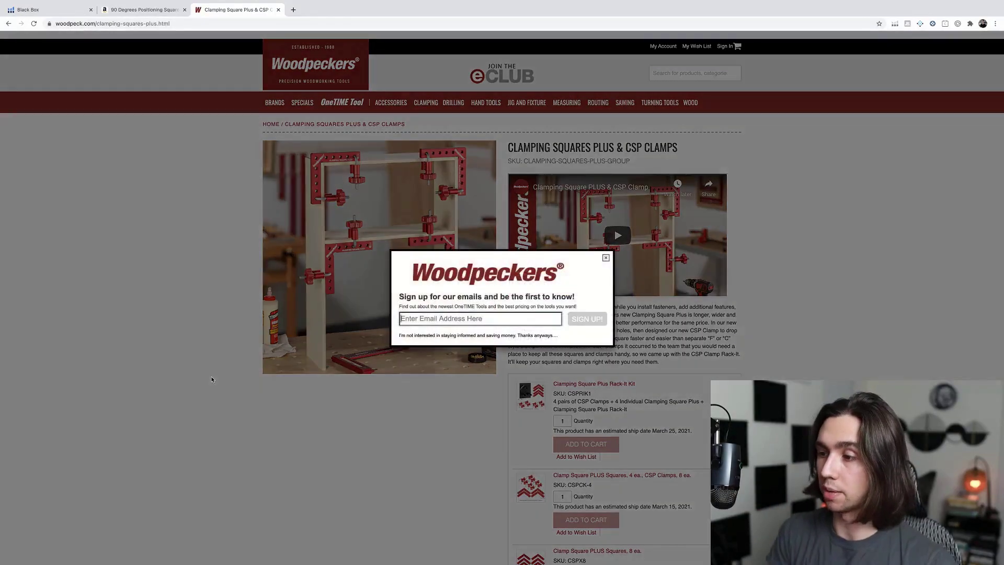
pyautogui.click(607, 259)
pyautogui.scroll(-3, 784, 295)
pyautogui.scroll(-5, 785, 295)
pyautogui.scroll(-7, 785, 296)
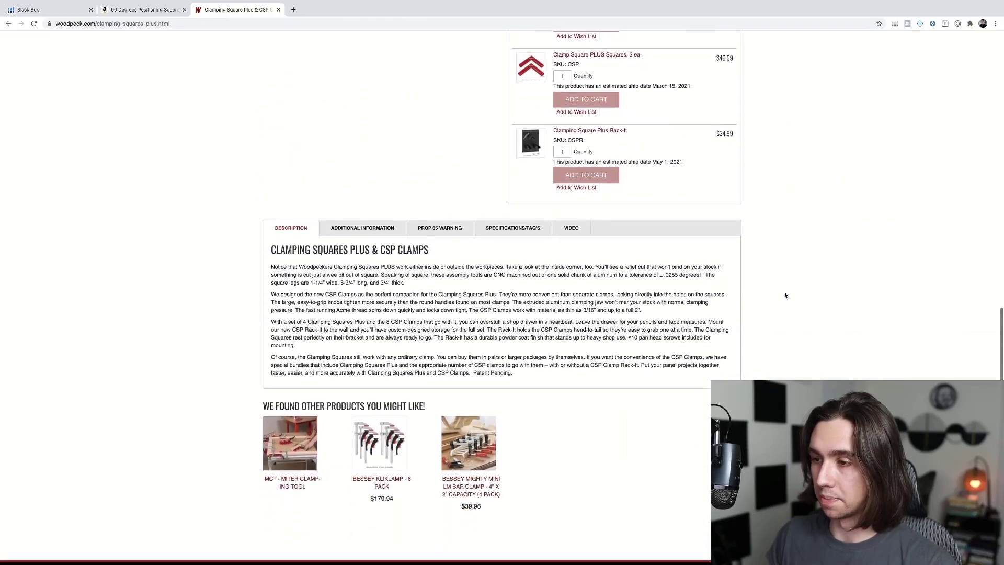
# Review the description, related products, product options and prices on the Woodpeckers Clamping Squares Plus & CSP Clamps page.
pyautogui.scroll(-3, 785, 296)
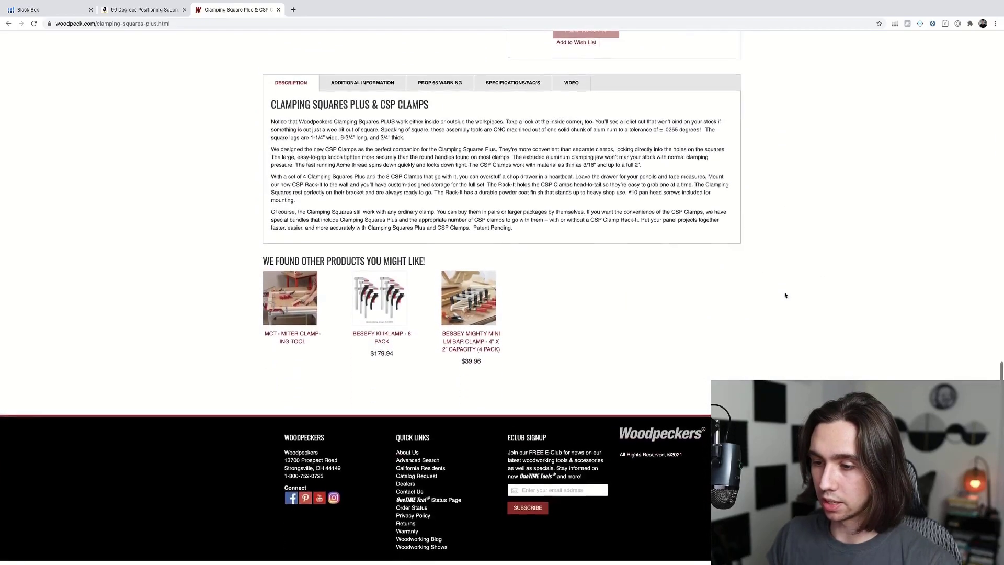
pyautogui.scroll(4, 785, 296)
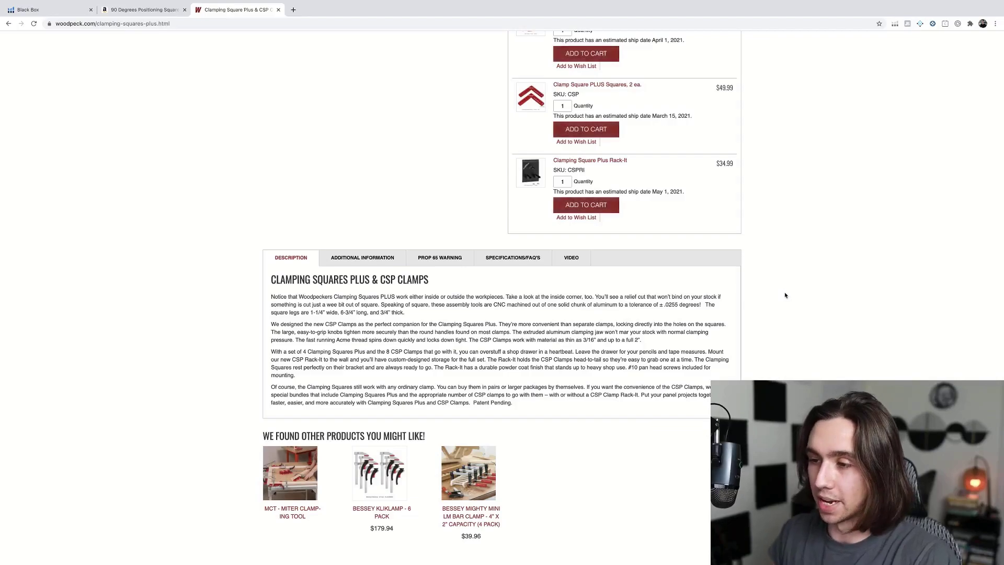
pyautogui.scroll(1, 776, 218)
pyautogui.scroll(2, 776, 218)
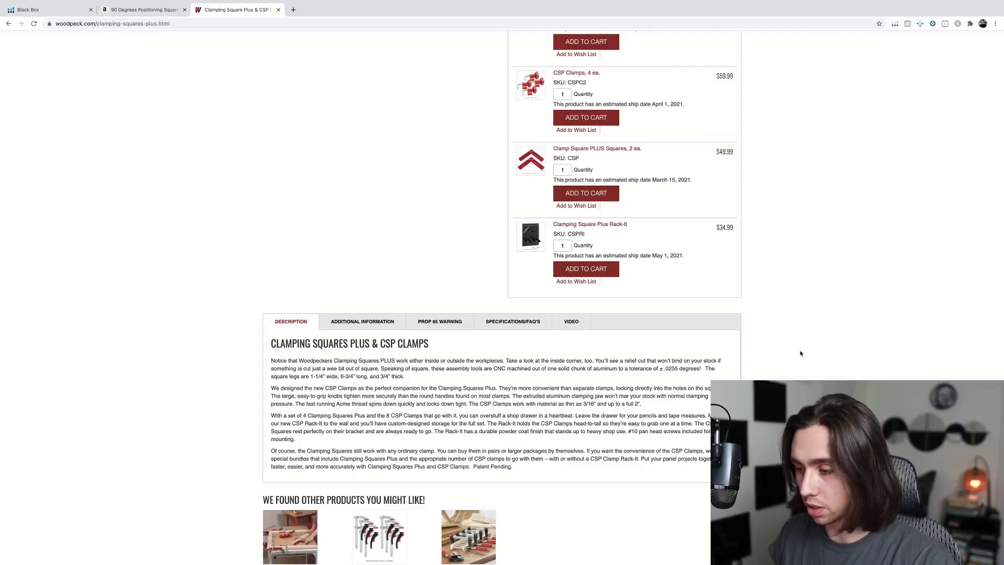
pyautogui.scroll(15, 807, 370)
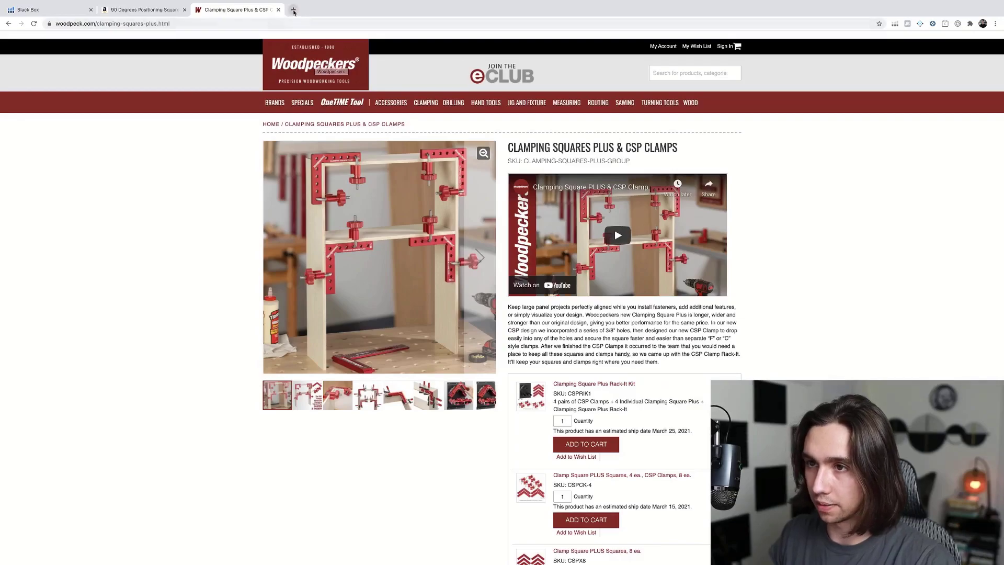
# Search the web for "google patents" in a new browser tab and open the Google Patents site.
pyautogui.click(293, 11)
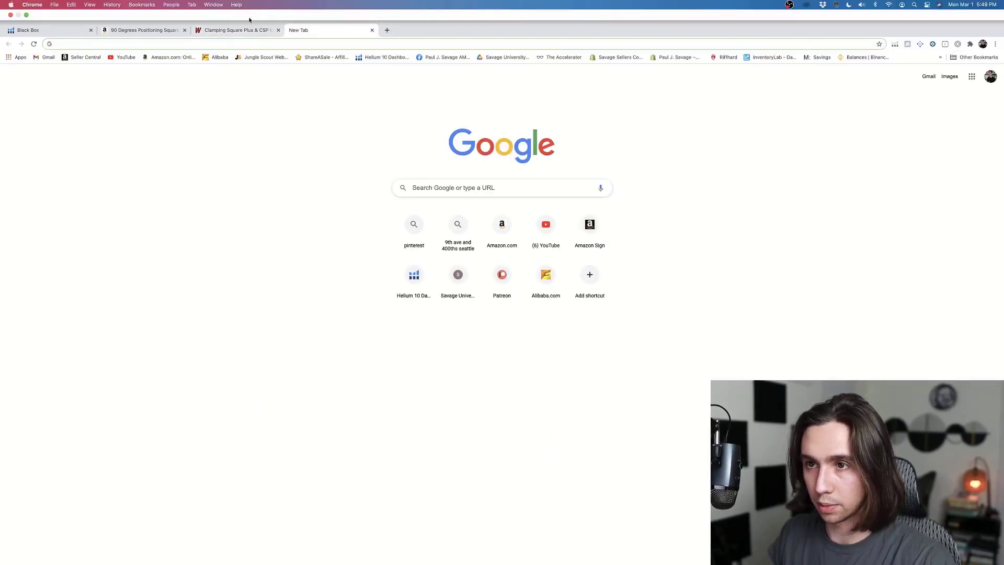
pyautogui.click(250, 30)
pyautogui.click(328, 31)
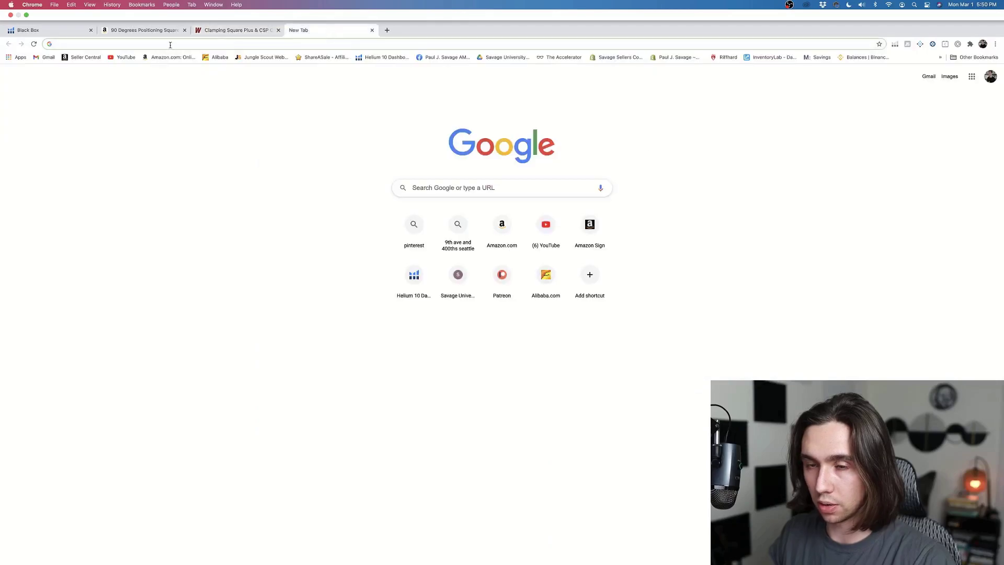
pyautogui.write('google ')
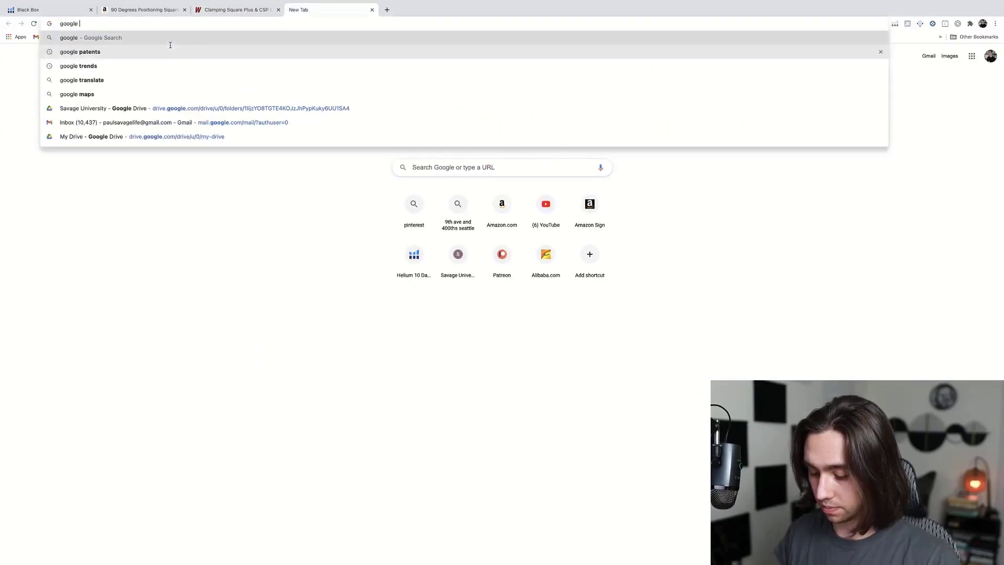
pyautogui.write('patents')
pyautogui.press('Return')
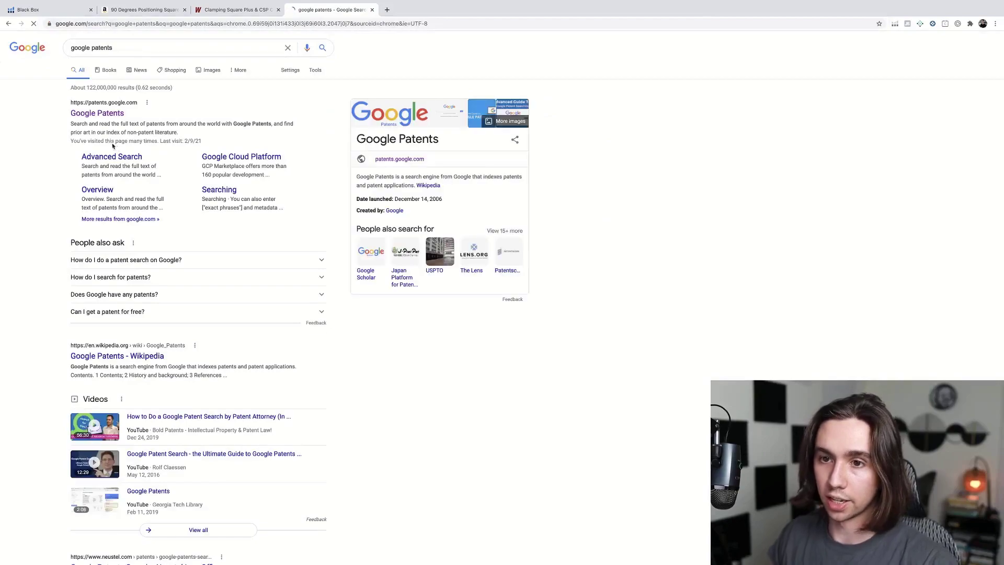
pyautogui.click(109, 115)
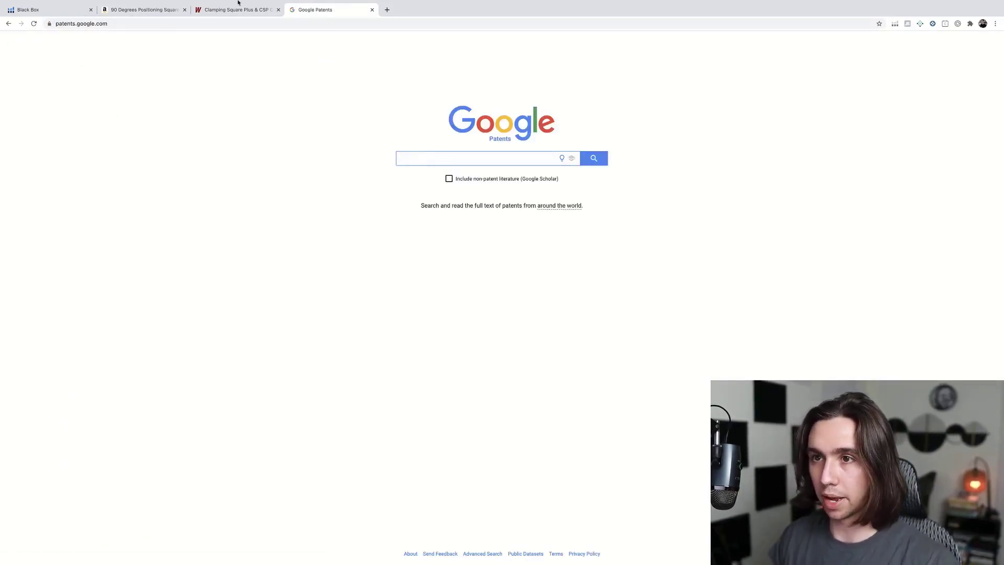
# Search Google Patents for "woodpecker clamping square".
pyautogui.write('w')
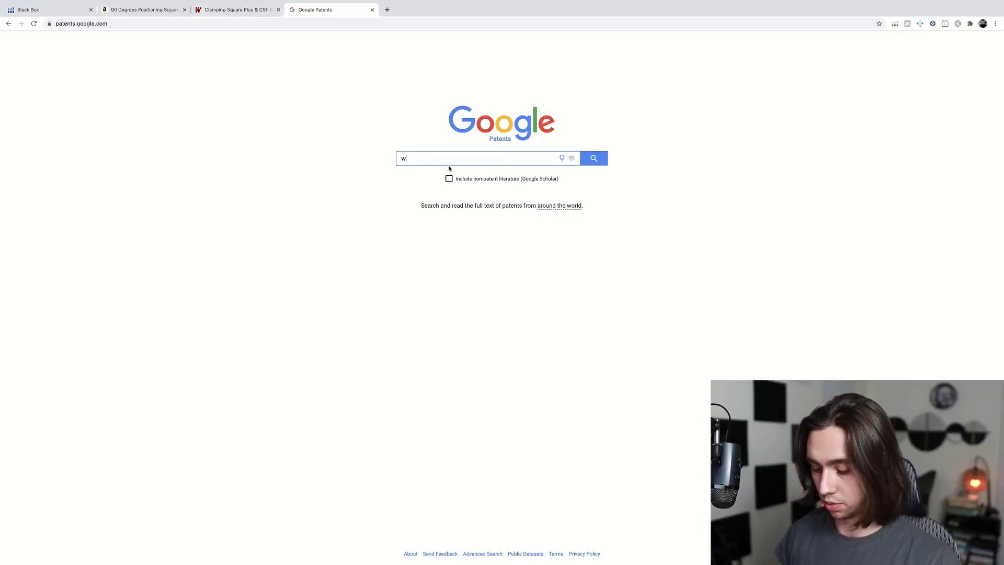
pyautogui.write('oodpecker')
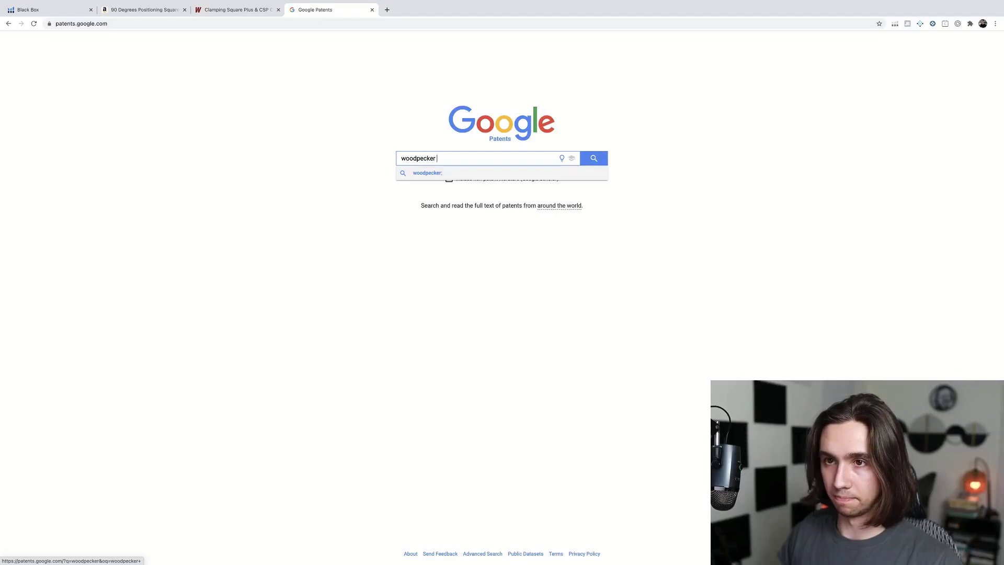
pyautogui.click(124, 9)
pyautogui.click(332, 13)
pyautogui.write('clamp')
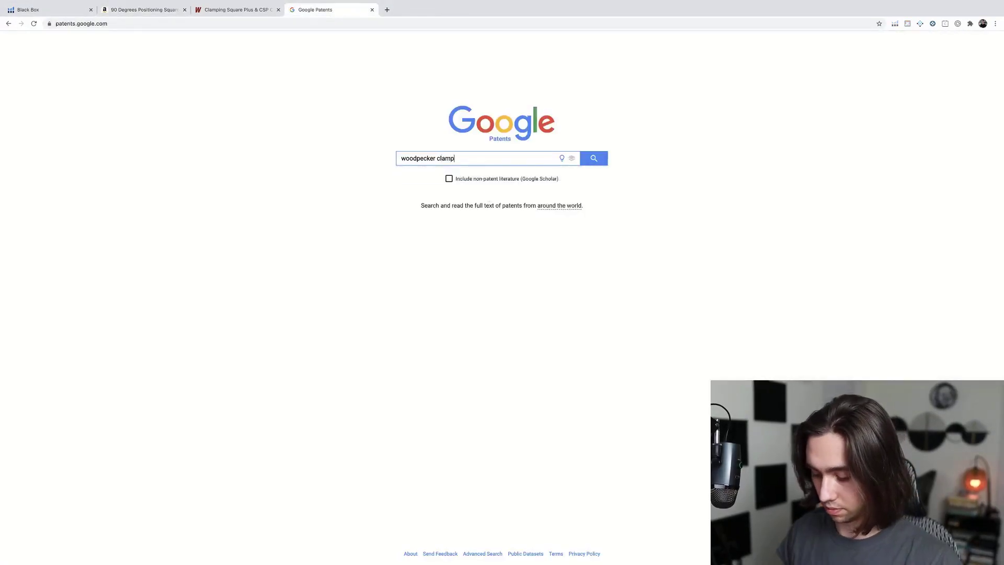
pyautogui.write('ing square')
pyautogui.press('Return')
# Remove the word "woodpecker" from the patent query and search for "clamping square" alone.
pyautogui.click(125, 43)
pyautogui.press('Delete')
pyautogui.press('Delete')
pyautogui.press('Delete')
pyautogui.press('Delete')
pyautogui.press('Delete')
pyautogui.press('Delete')
pyautogui.press('Delete')
pyautogui.press('Delete')
pyautogui.press('Delete')
pyautogui.press('Delete')
pyautogui.press('Delete')
pyautogui.press('Return')
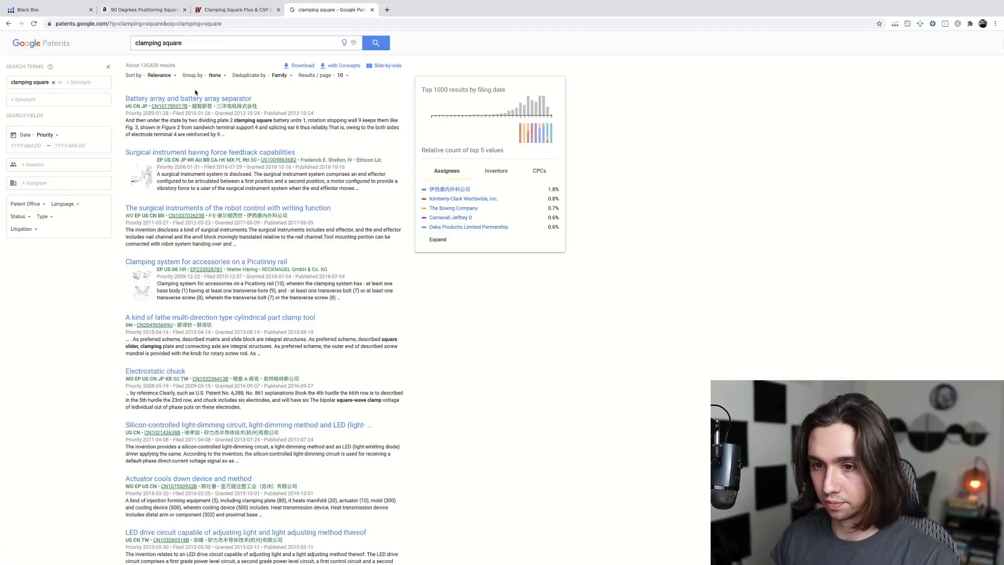
# Revisit the SYWAN 90 Degrees Positioning Squares listing on Amazon and check the "woodpecker clamping square" entry in Black Box.
pyautogui.hotkey('ctrl', '2')
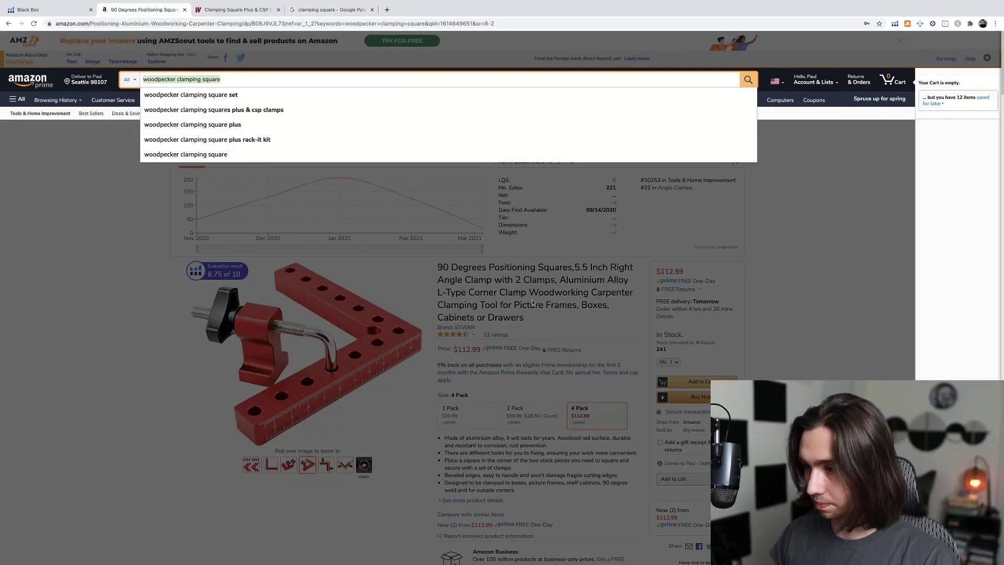
pyautogui.click(574, 321)
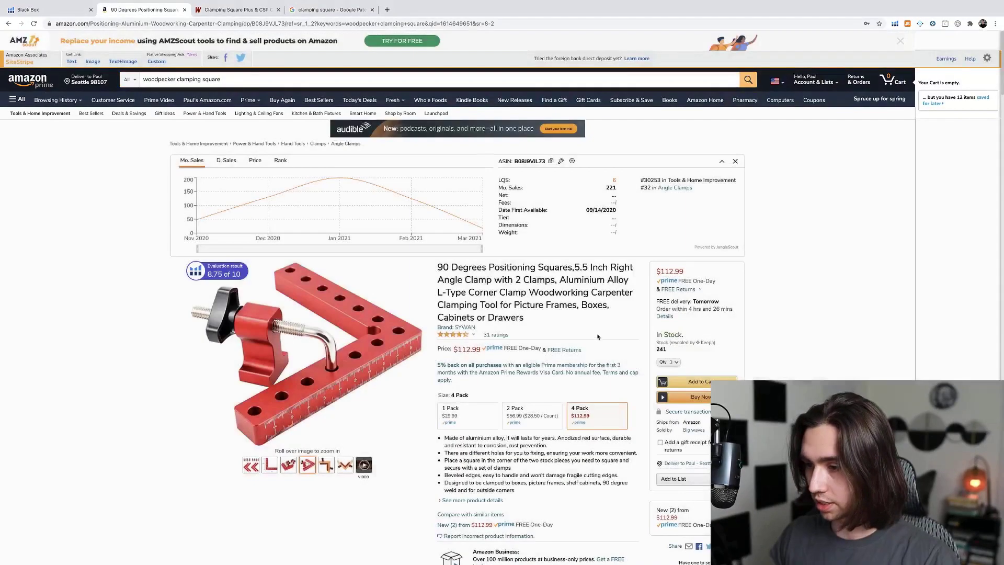
pyautogui.scroll(-2, 378, 276)
pyautogui.moveTo(46, 35)
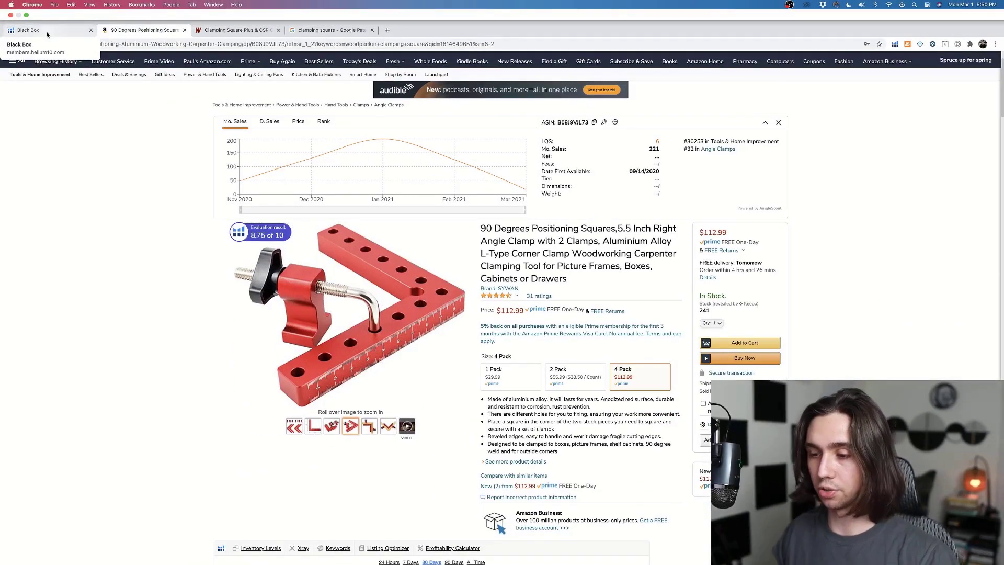
pyautogui.click(53, 33)
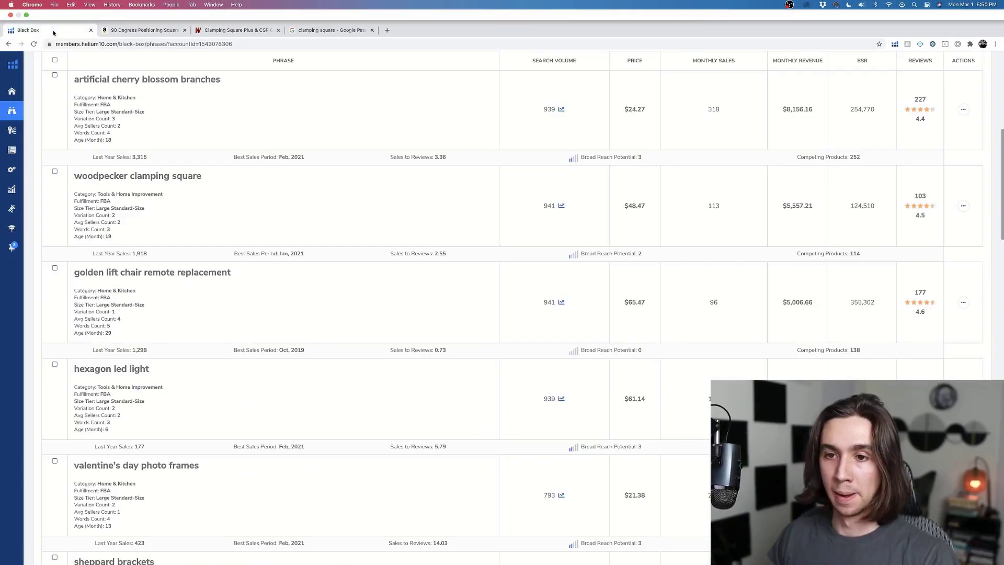
pyautogui.click(148, 17)
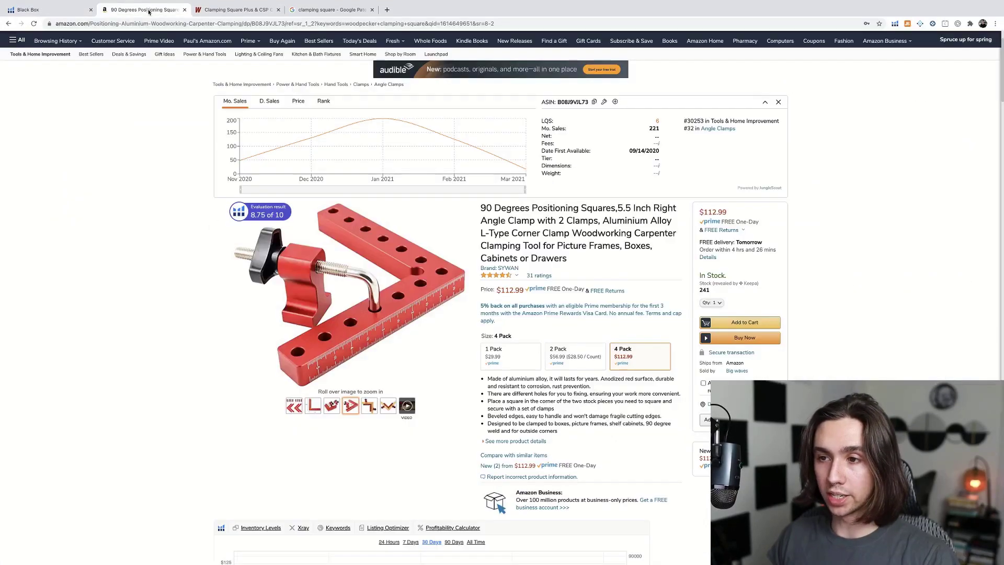
# Go back to the Amazon results for "woodpecker clamping square" and examine the competing listings' prices, ratings, monthly sales and revenue.
pyautogui.click(9, 25)
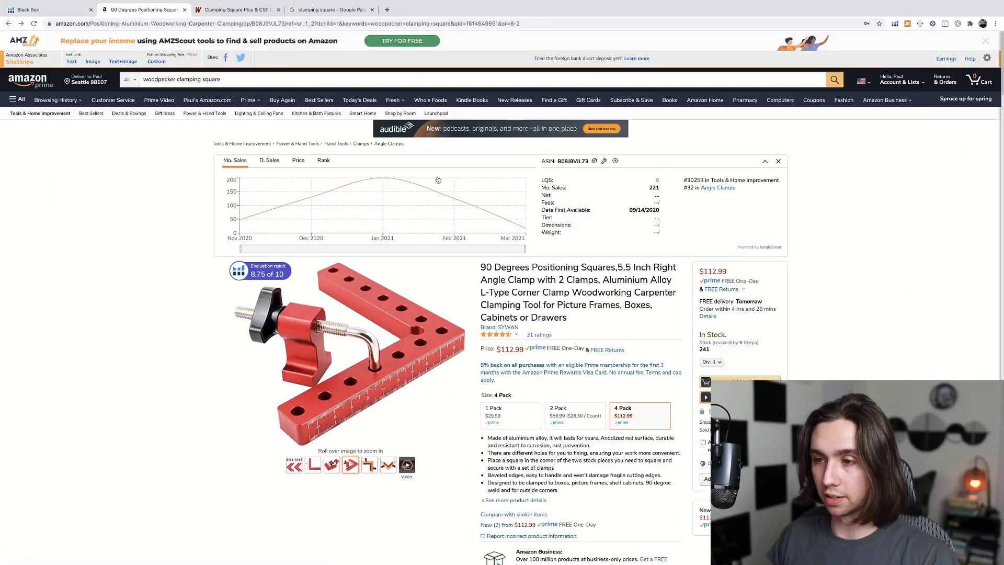
pyautogui.click(9, 23)
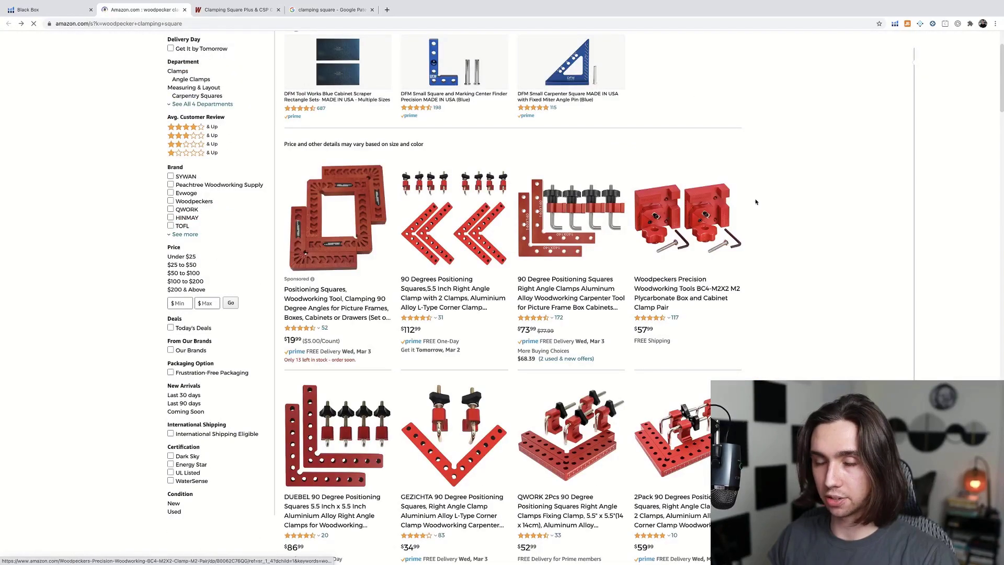
pyautogui.scroll(-3, 775, 218)
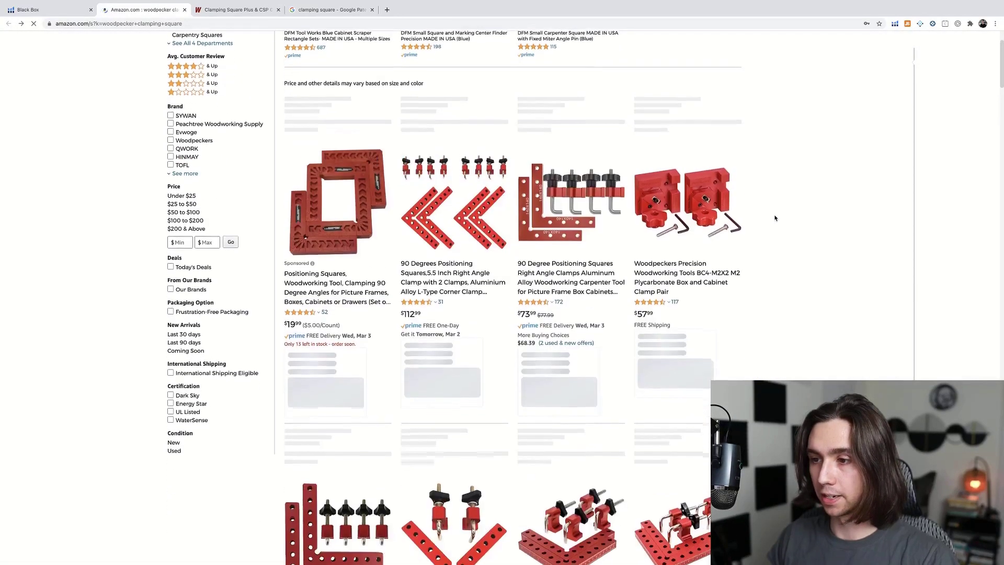
pyautogui.scroll(-1, 775, 218)
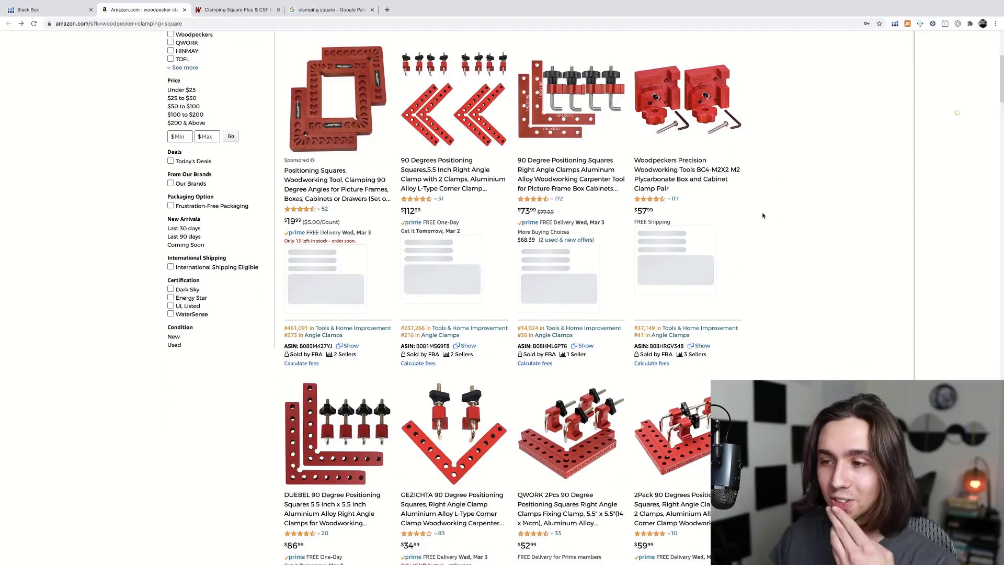
pyautogui.scroll(-1, 762, 214)
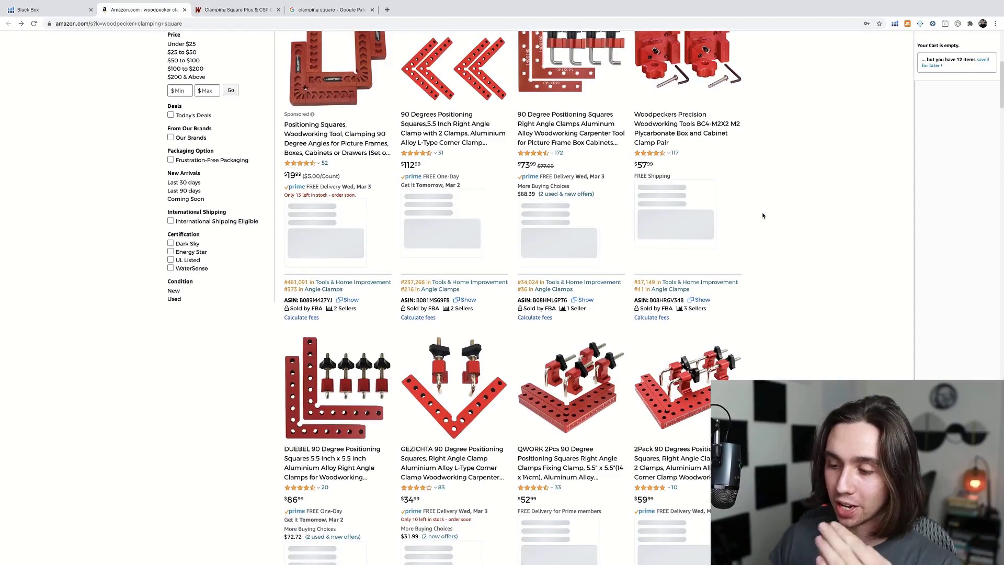
pyautogui.scroll(-2, 762, 214)
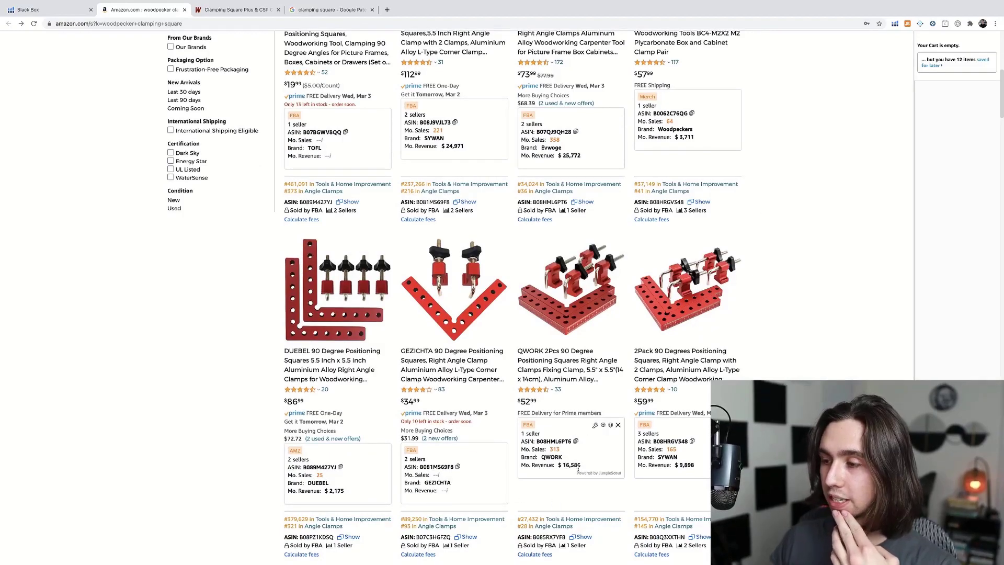
pyautogui.moveTo(563, 308)
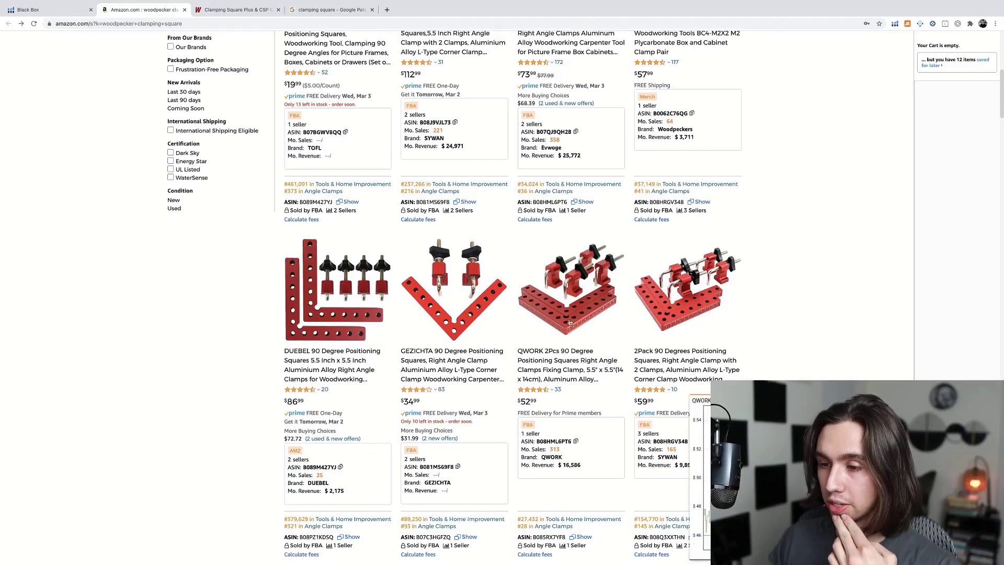
pyautogui.scroll(-12, 570, 317)
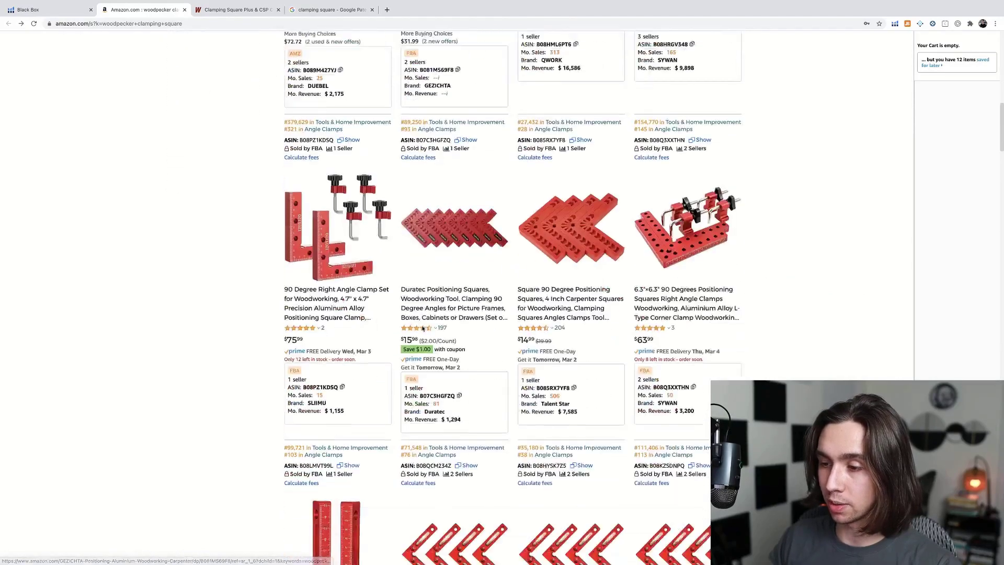
pyautogui.scroll(-8, 413, 327)
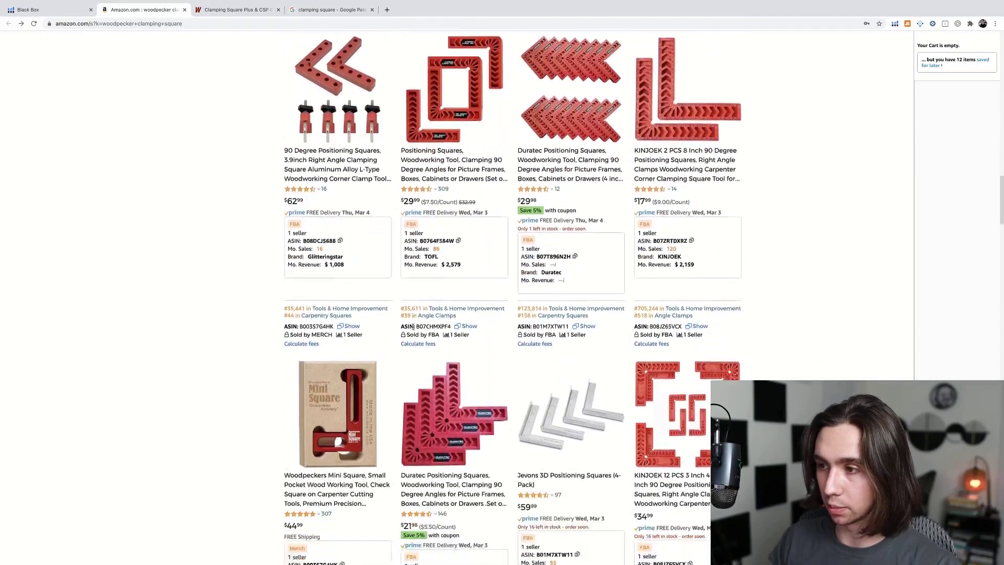
pyautogui.scroll(-4, 817, 295)
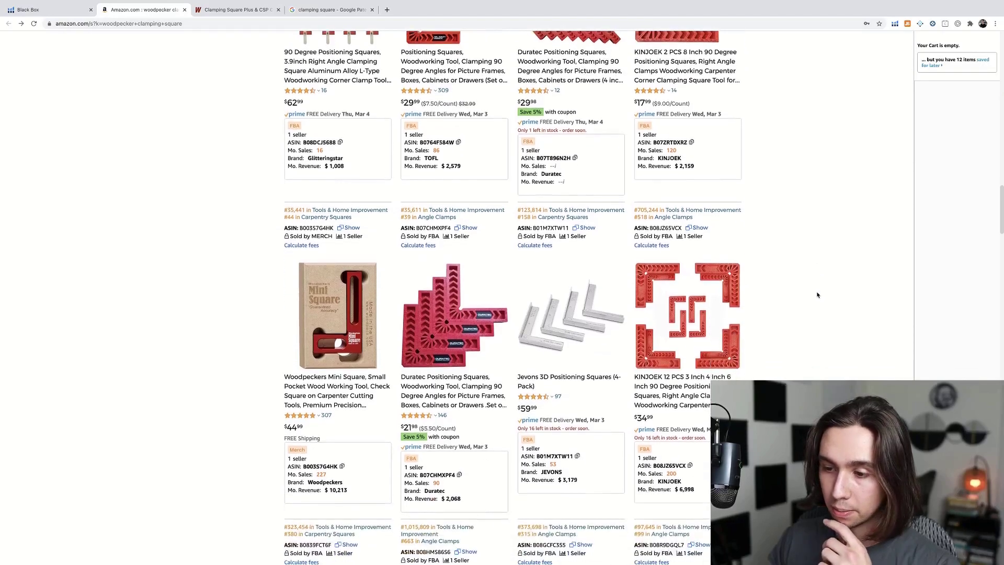
pyautogui.scroll(-8, 817, 295)
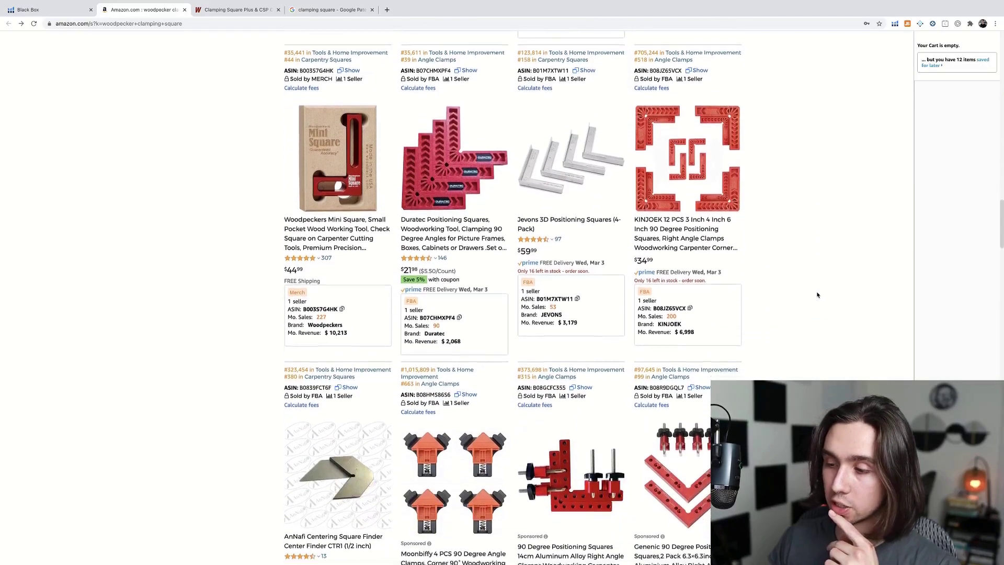
pyautogui.scroll(-8, 818, 295)
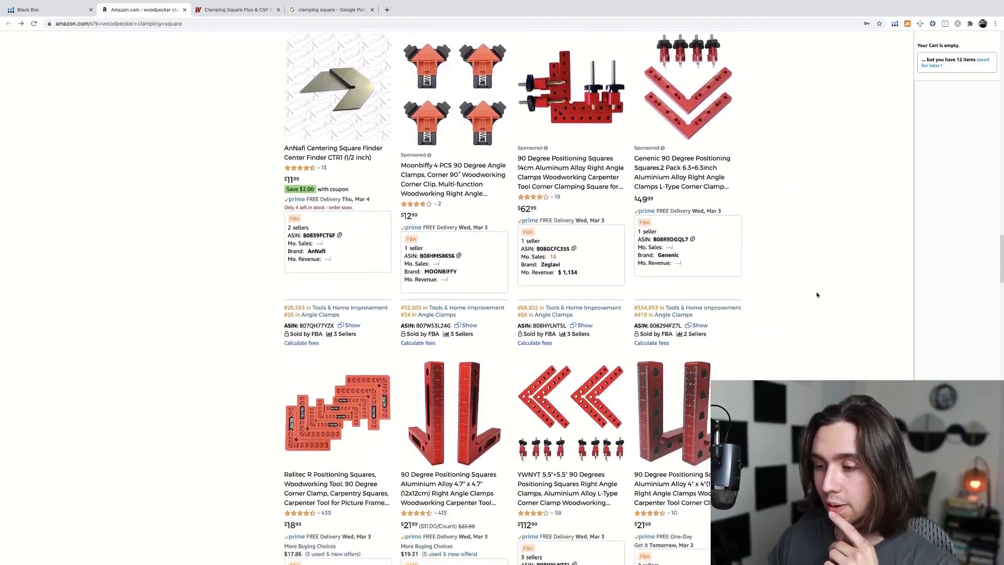
pyautogui.scroll(-2, 817, 295)
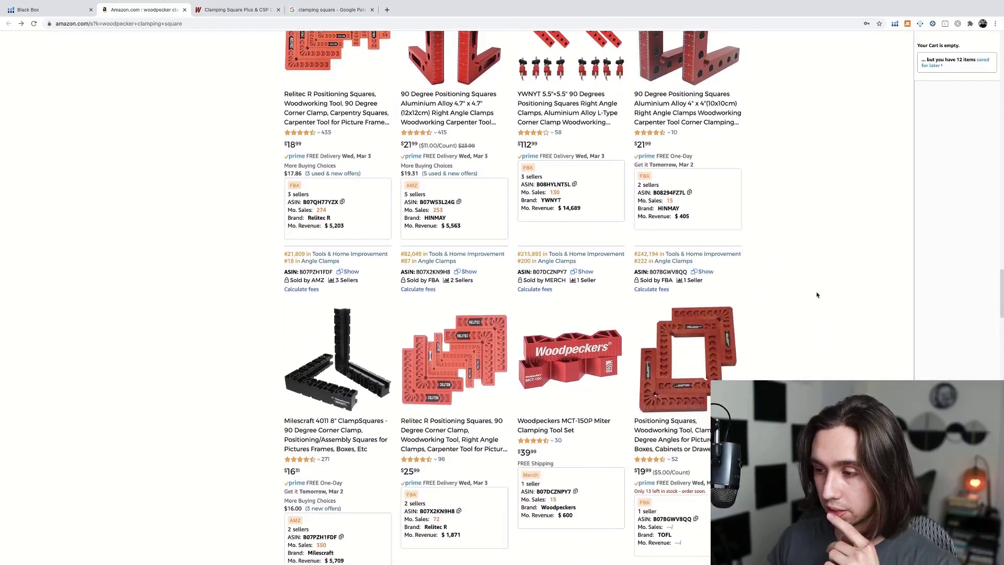
pyautogui.scroll(-1, 817, 295)
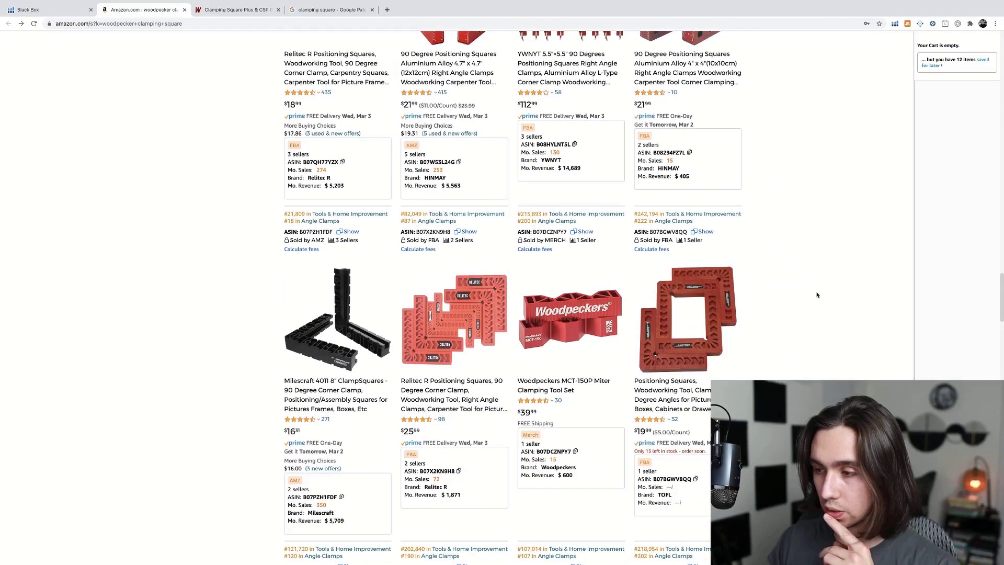
# Recheck the first clamp listings in the Amazon results and return to the Black Box phrase list.
pyautogui.scroll(15, 817, 295)
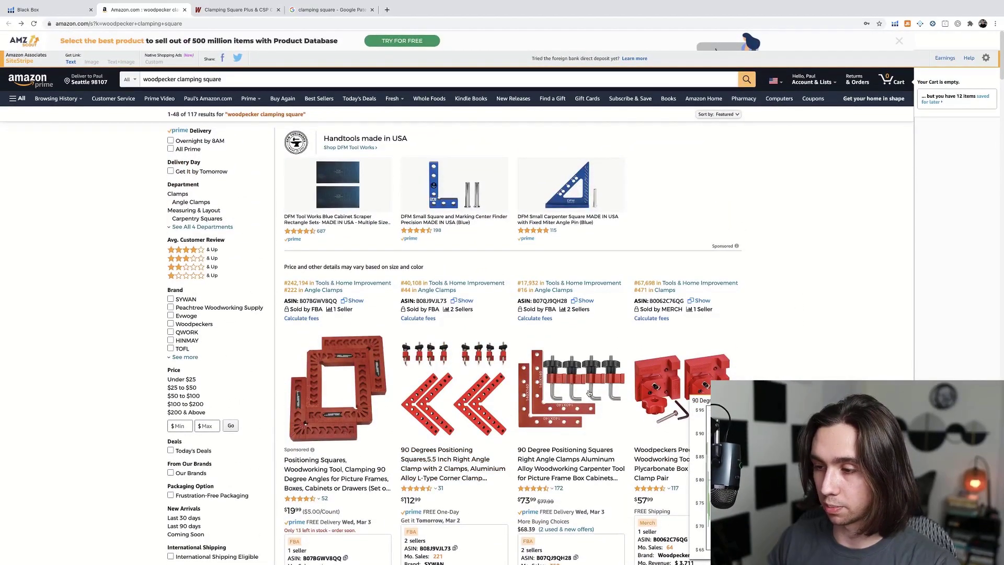
pyautogui.scroll(-3, 580, 395)
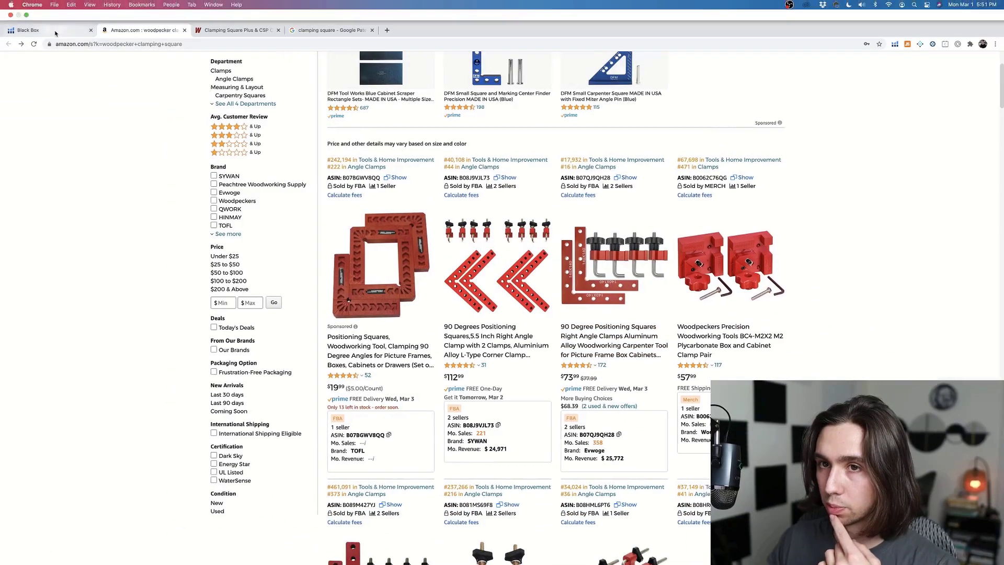
pyautogui.click(52, 32)
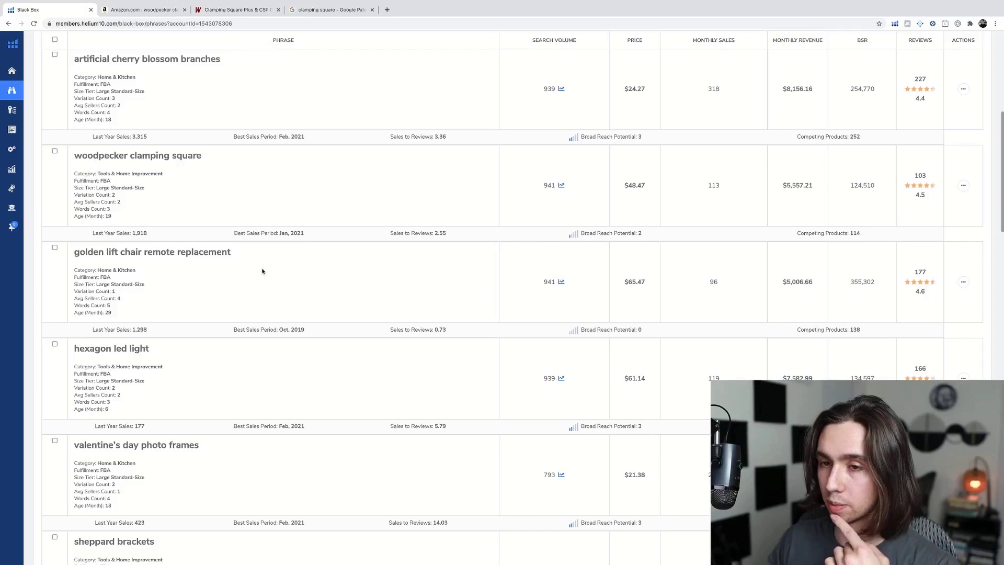
# Examine the remaining phrases on the first page of Black Box results for further product ideas, down to "star shelf".
pyautogui.scroll(-6, 256, 269)
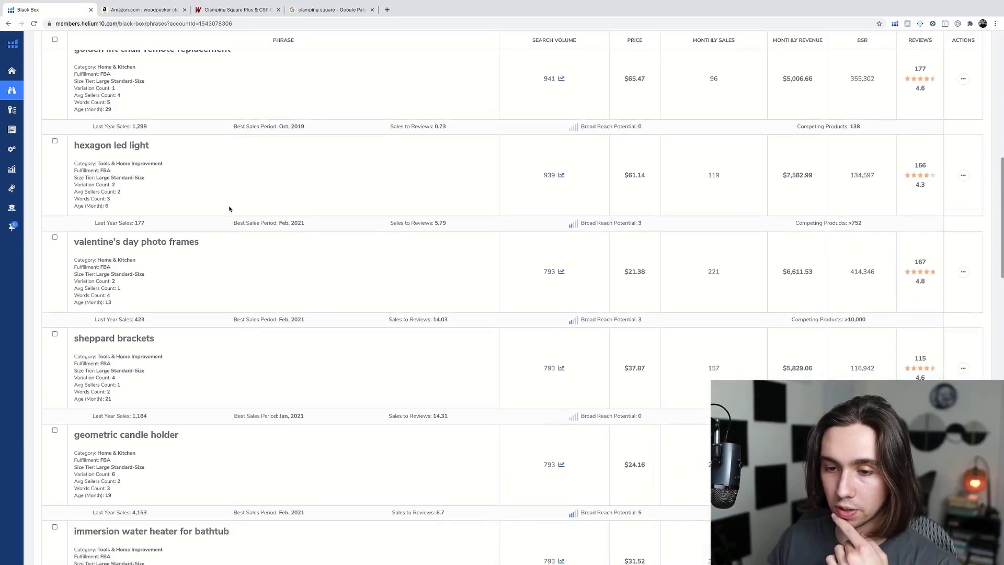
pyautogui.scroll(-1, 230, 210)
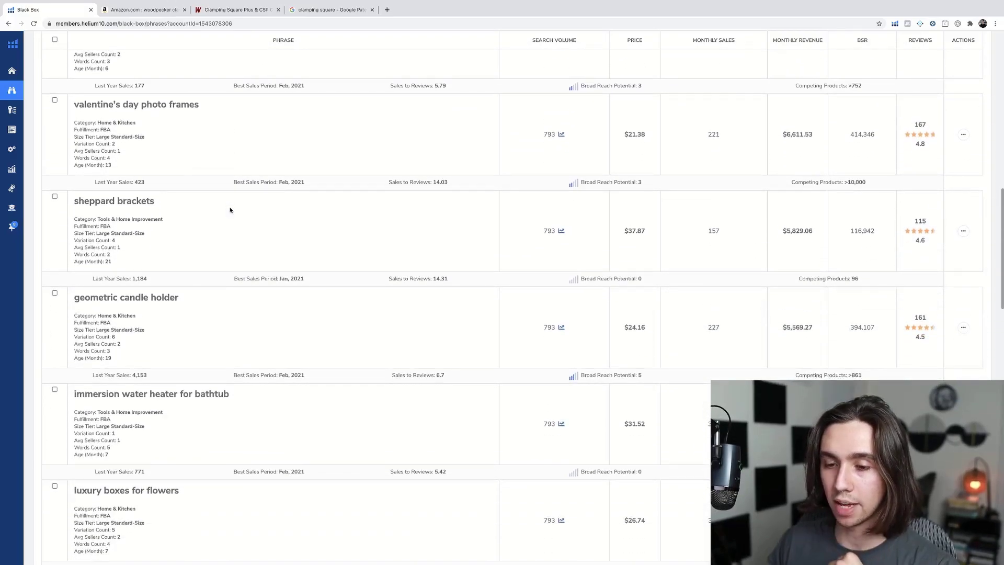
pyautogui.scroll(-2, 251, 235)
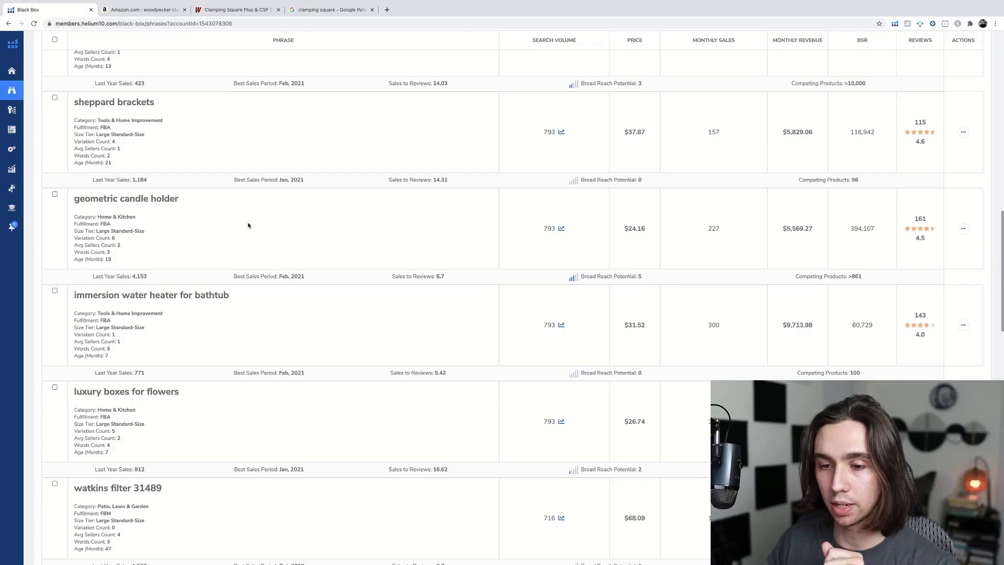
pyautogui.scroll(-2, 246, 294)
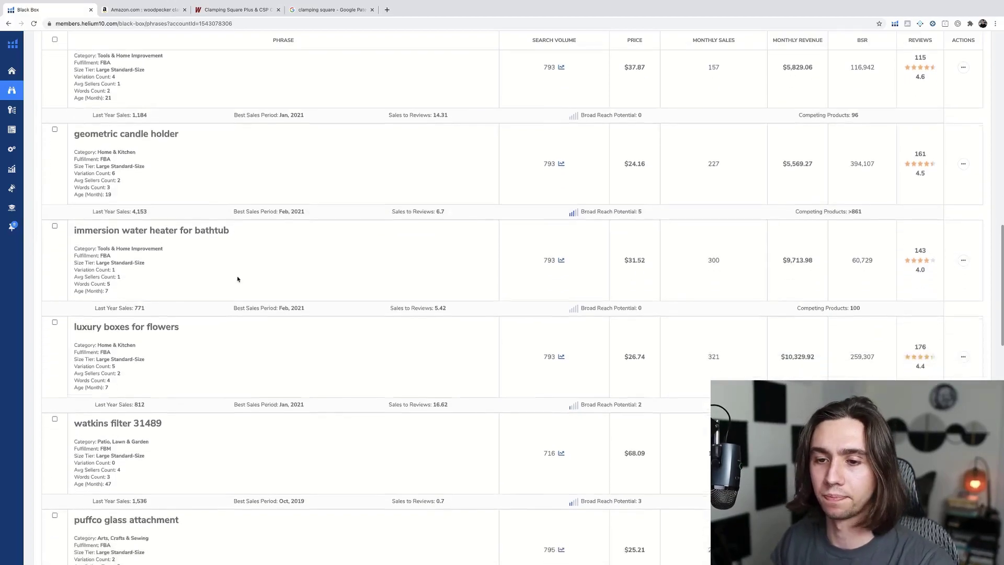
pyautogui.scroll(-1, 236, 280)
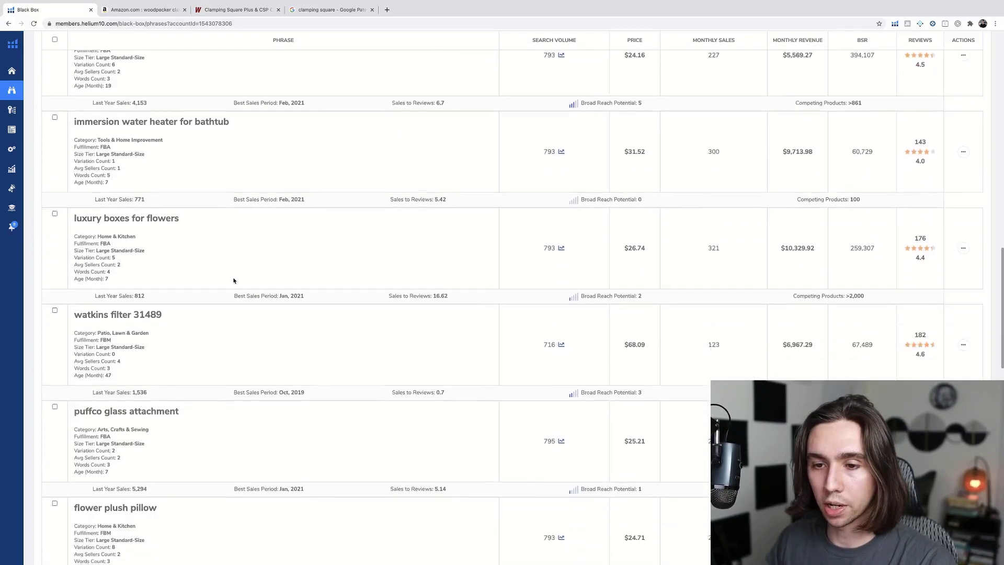
pyautogui.scroll(-5, 233, 281)
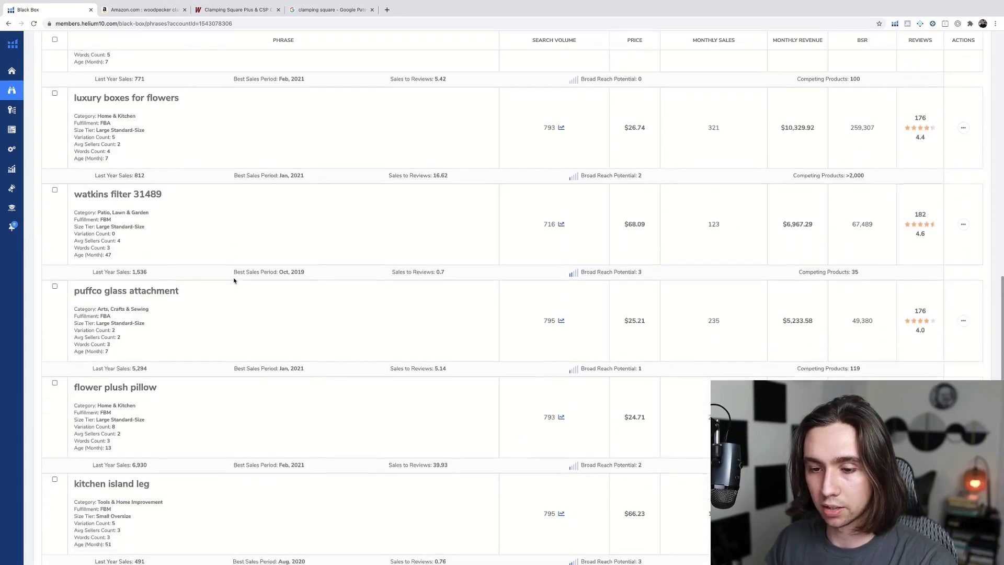
pyautogui.scroll(-6, 234, 281)
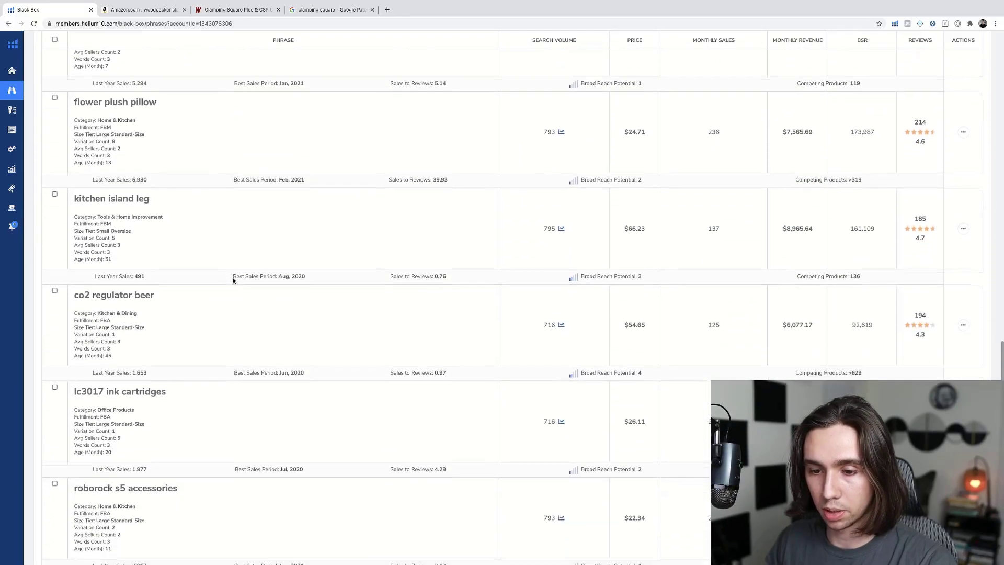
pyautogui.scroll(-1, 234, 281)
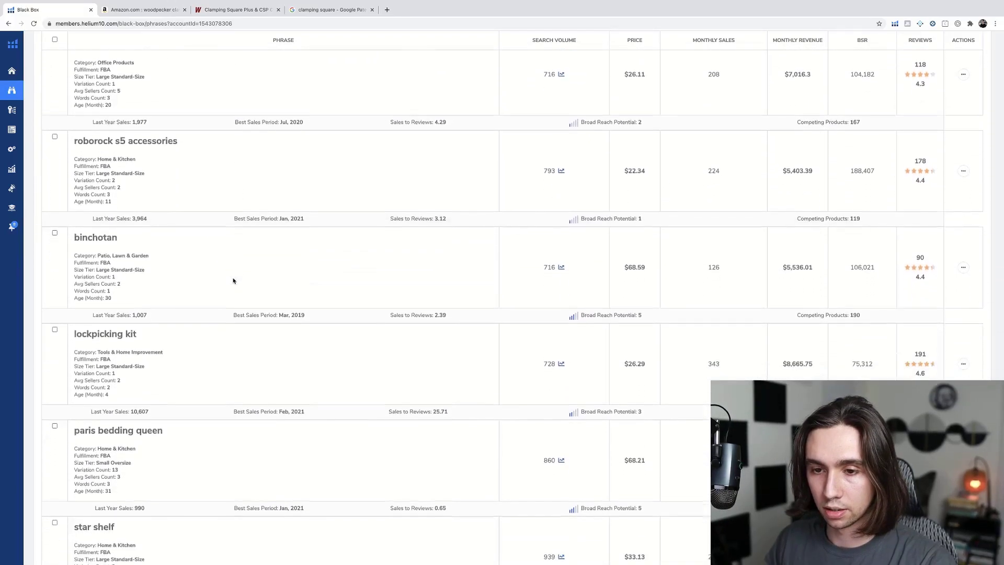
pyautogui.scroll(-1, 234, 281)
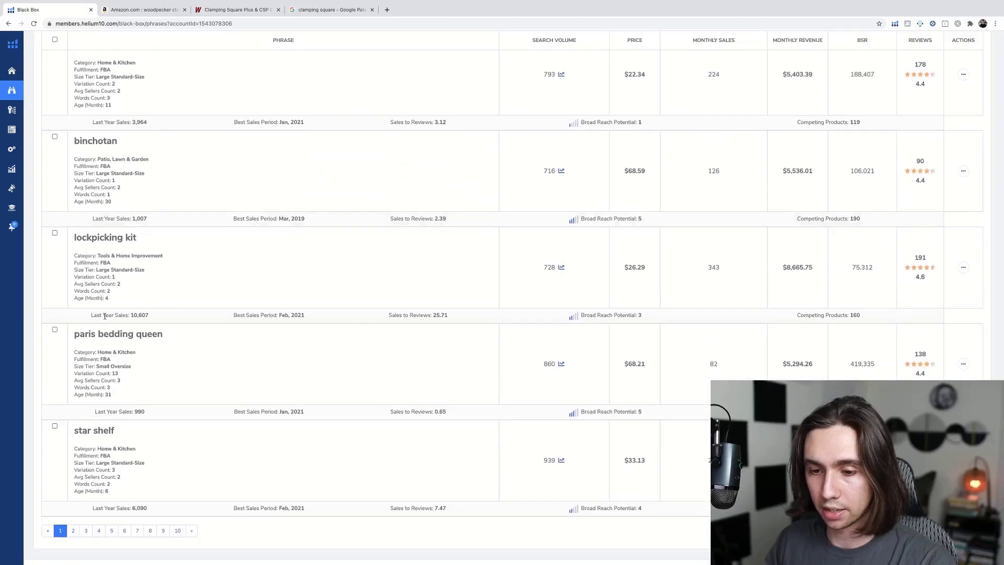
# Go to page 2 of the Black Box results and examine its phrases for niche candidates, down to "3/4 inch pipe insulation".
pyautogui.click(73, 532)
pyautogui.scroll(-3, 211, 467)
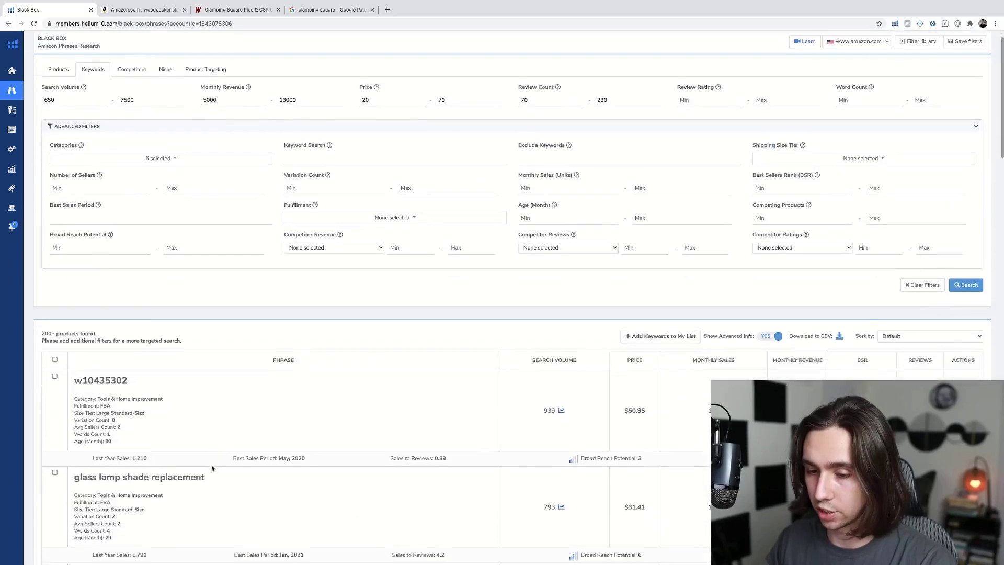
pyautogui.scroll(-4, 211, 467)
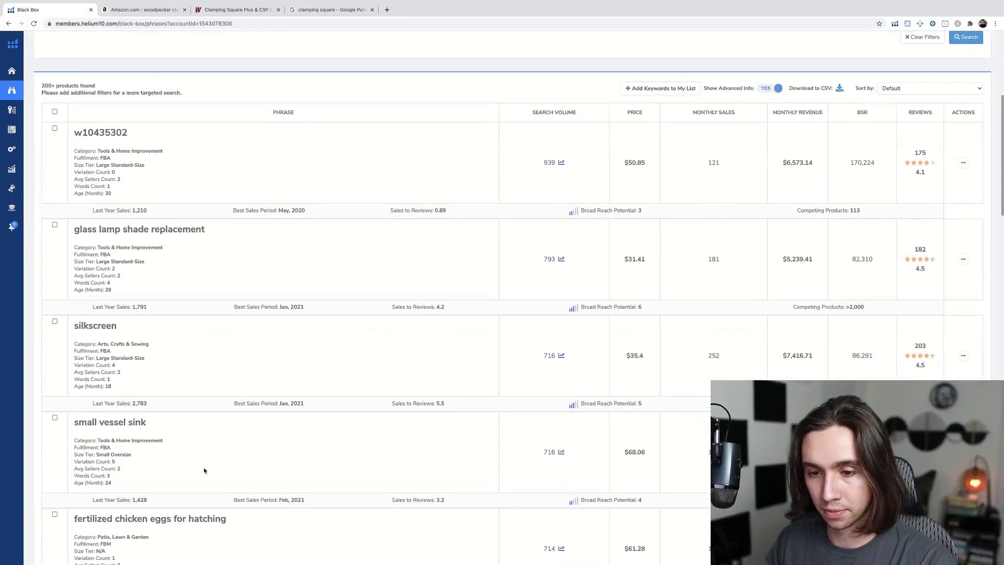
pyautogui.scroll(-16, 264, 469)
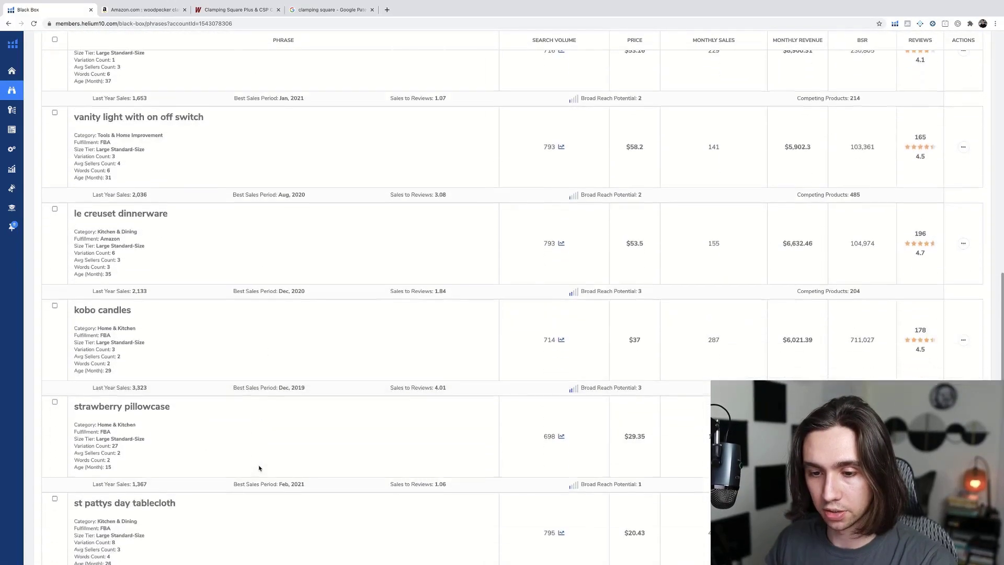
pyautogui.scroll(-4, 259, 468)
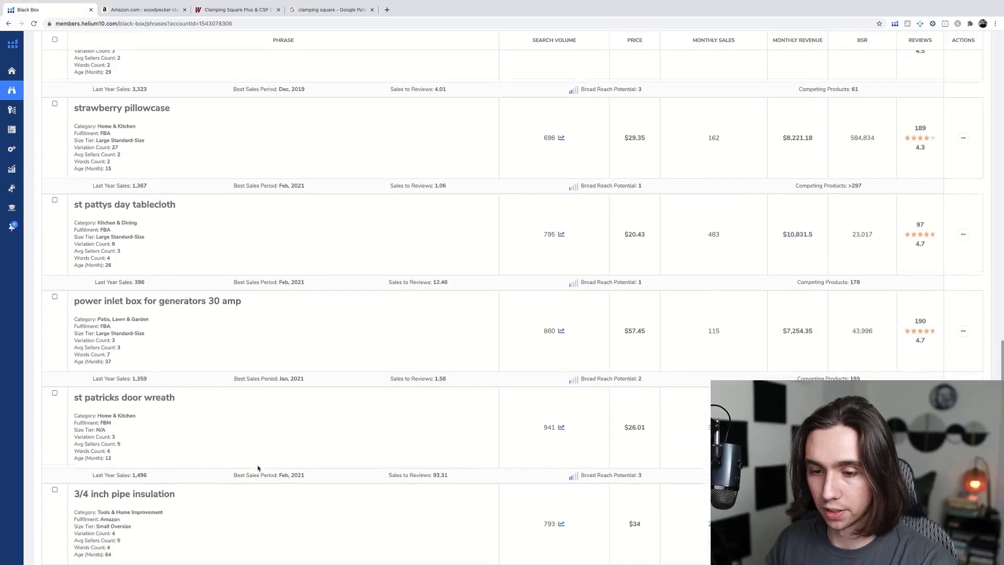
pyautogui.scroll(-1, 257, 468)
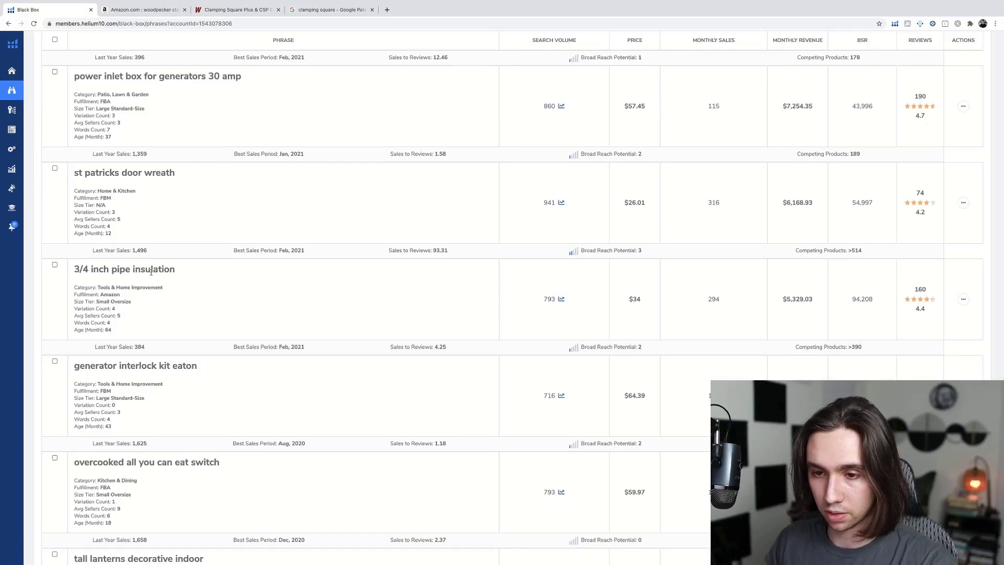
# View "3/4 inch pipe insulation" on Amazon, look over the listings and run Helium 10 Xray on the results.
pyautogui.click(963, 301)
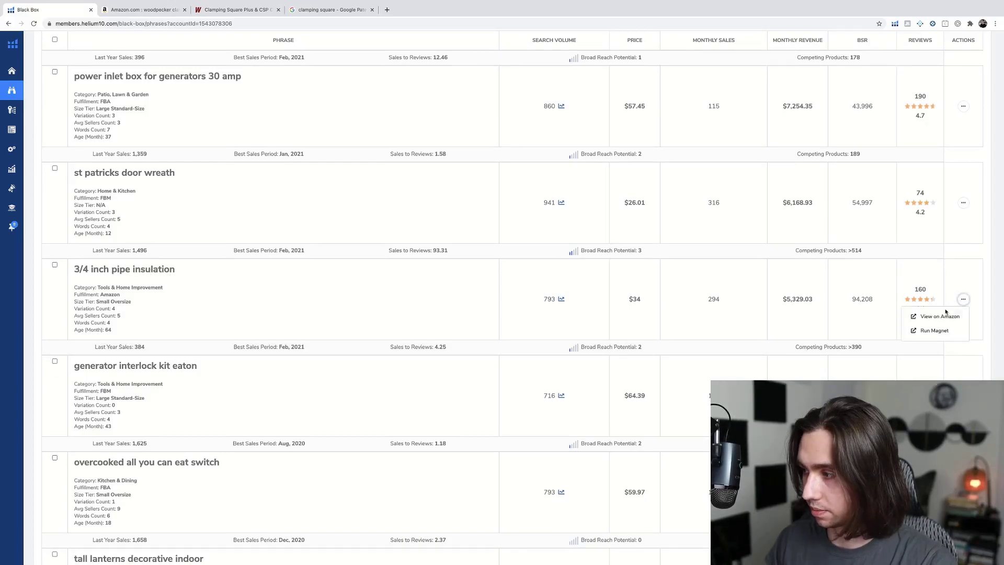
pyautogui.click(943, 314)
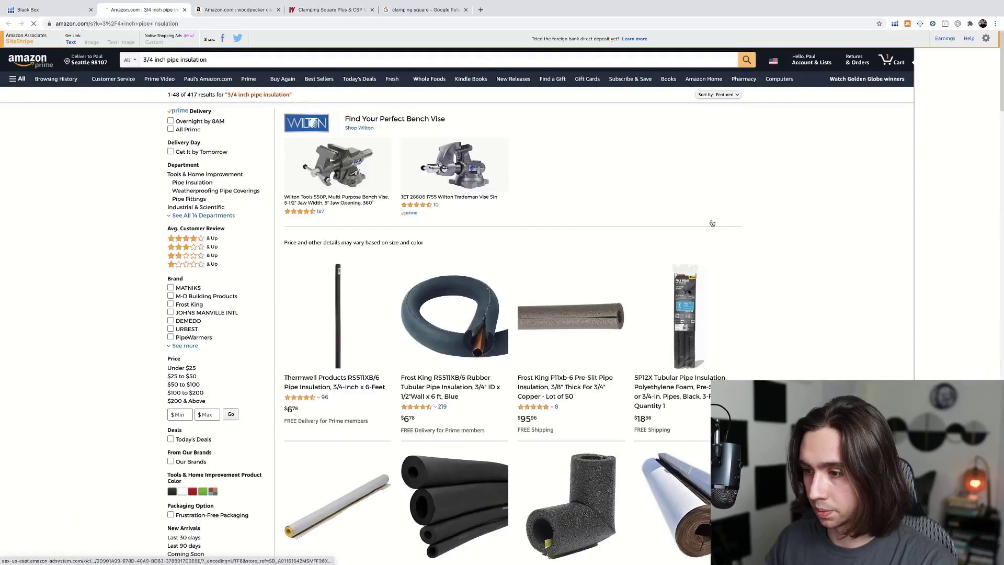
pyautogui.scroll(-3, 724, 261)
pyautogui.scroll(-4, 724, 261)
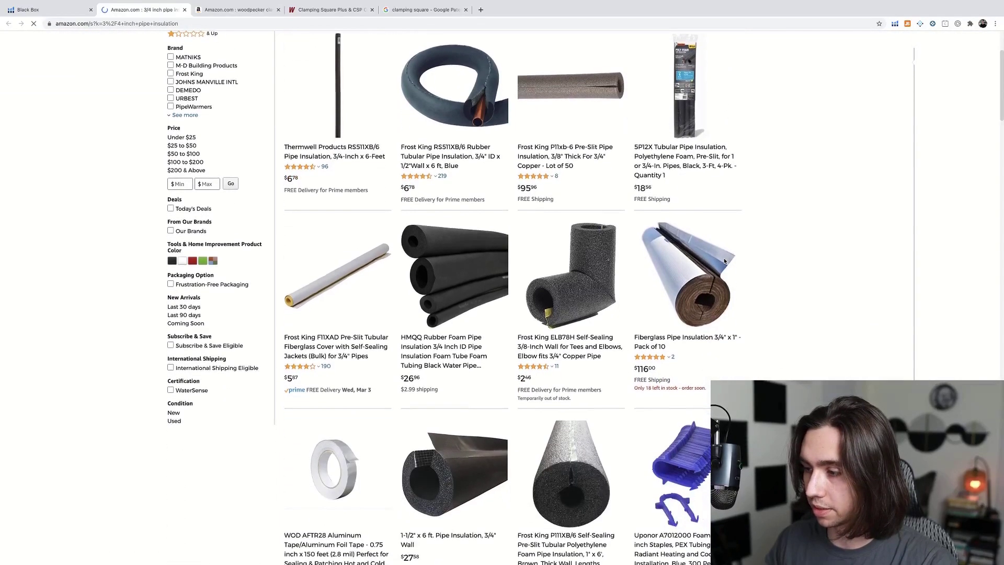
pyautogui.scroll(-1, 727, 261)
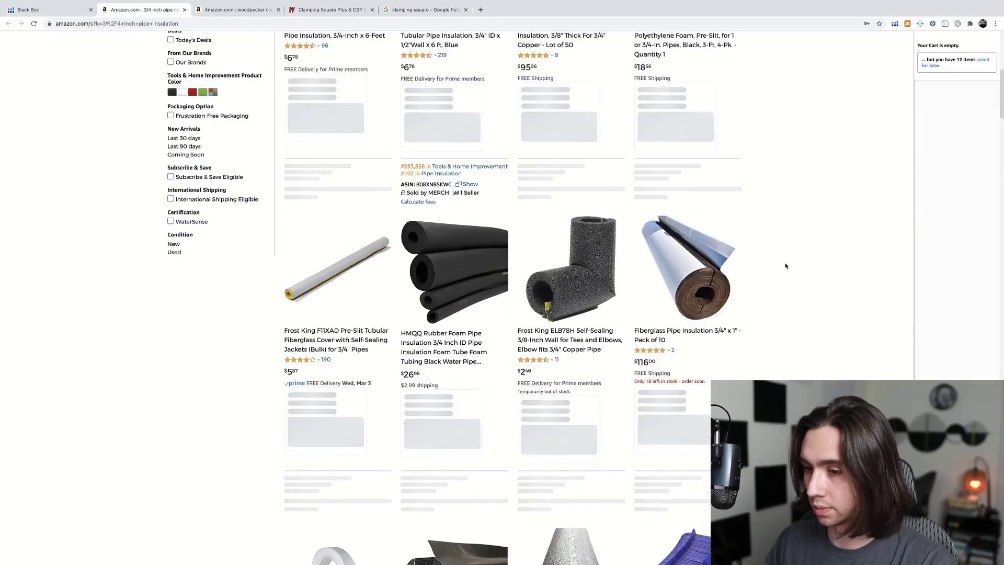
pyautogui.scroll(3, 785, 266)
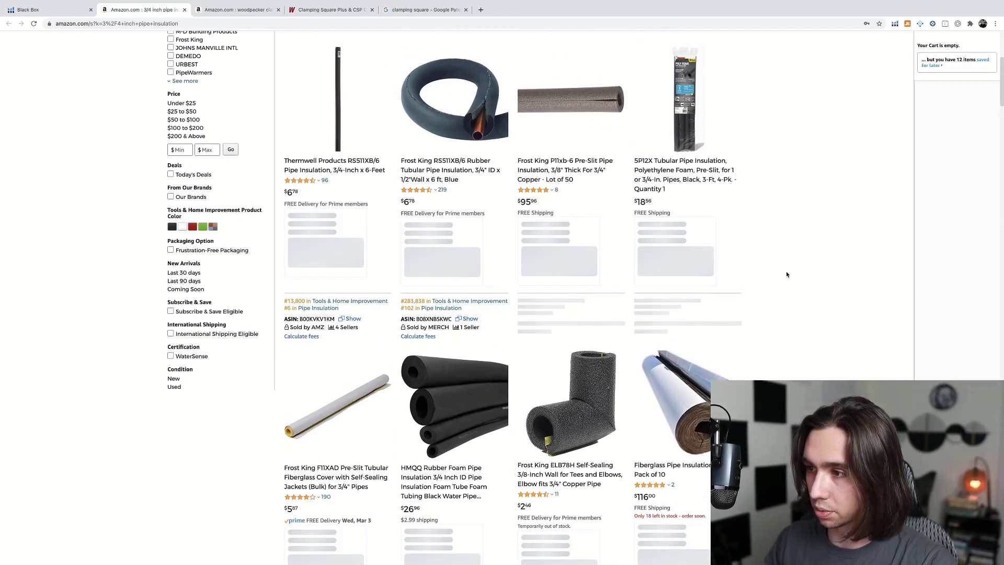
pyautogui.click(894, 23)
pyautogui.click(785, 200)
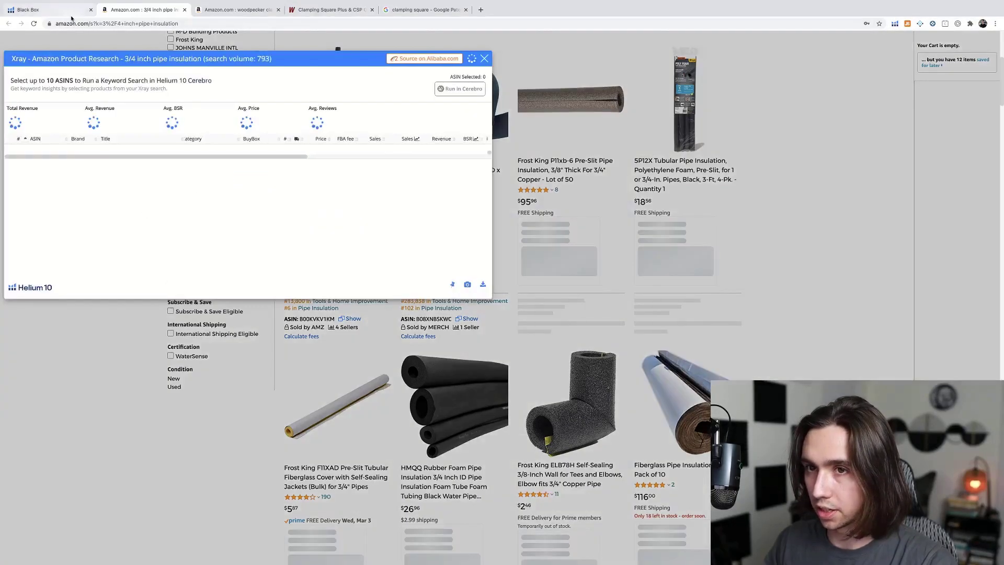
# Return to the Black Box phrase list and open the Amazon results for "plywood edge banding".
pyautogui.click(67, 10)
pyautogui.scroll(-5, 311, 343)
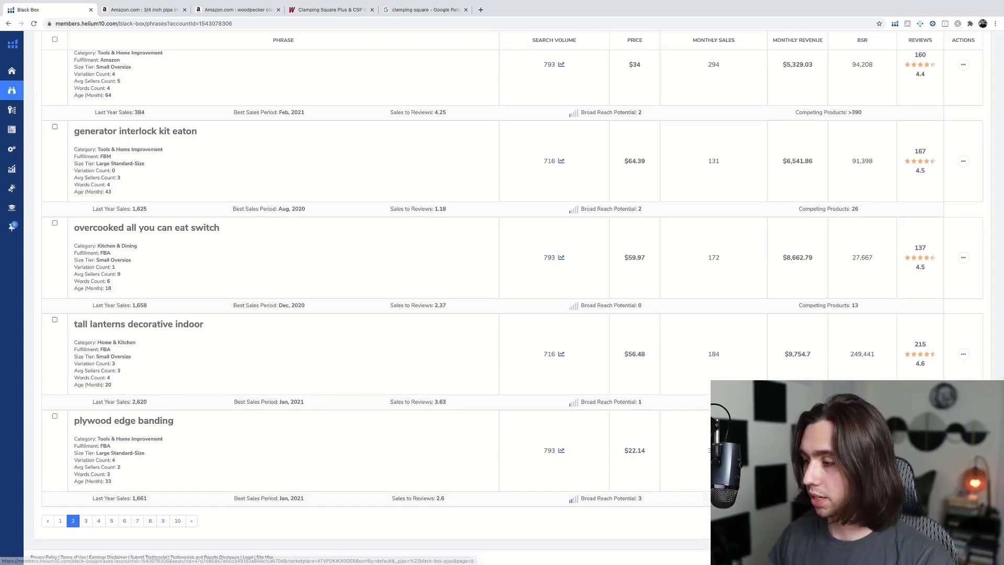
pyautogui.click(124, 420)
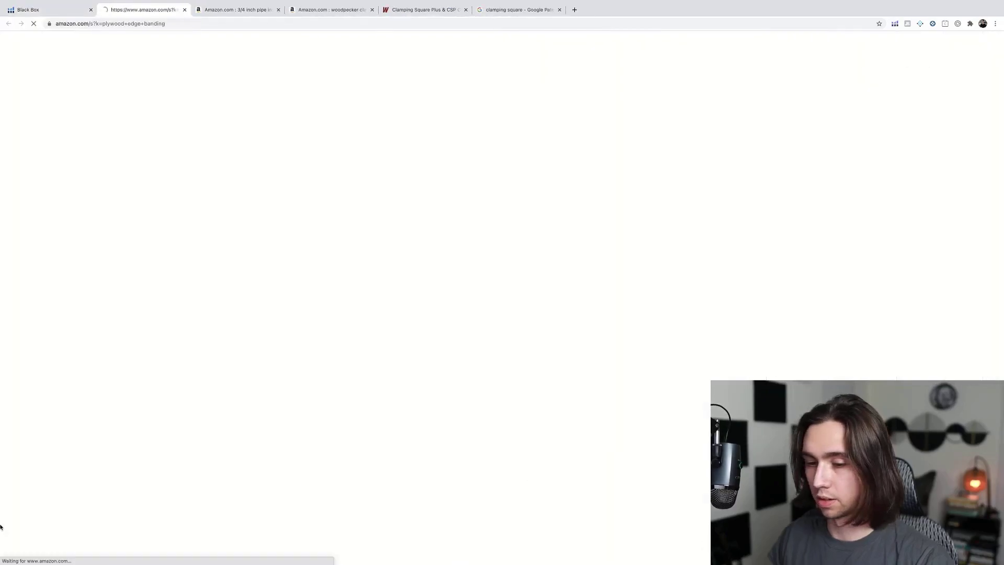
# Examine the phrases on the next page of Black Box results and view "black round tray" on Amazon.
pyautogui.click(67, 15)
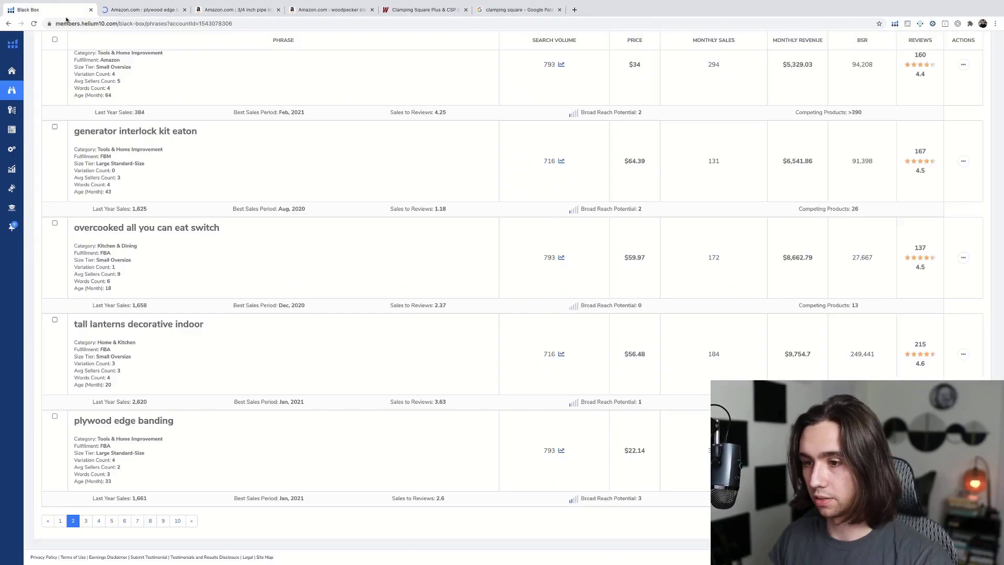
pyautogui.scroll(-3, 202, 376)
pyautogui.scroll(-4, 202, 376)
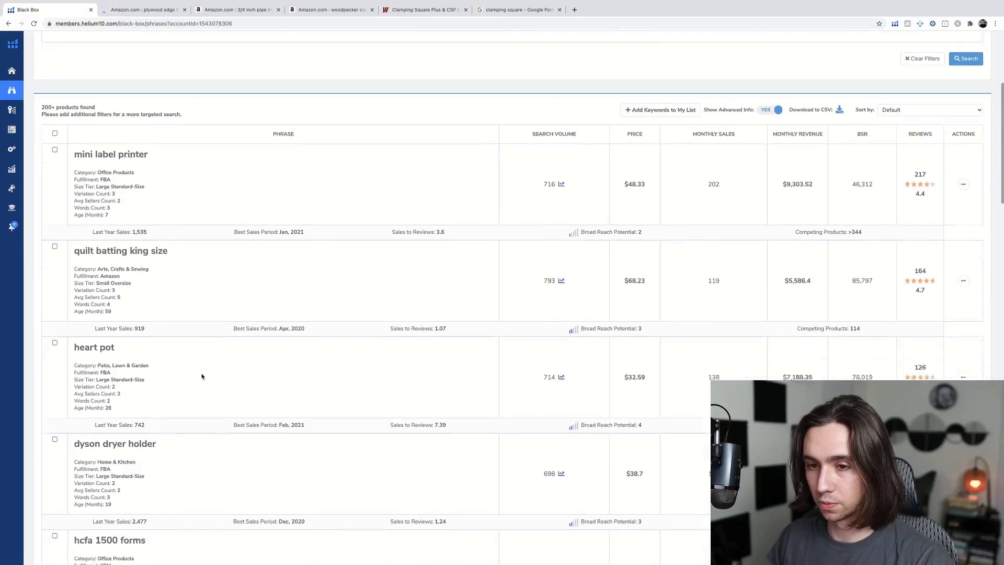
pyautogui.scroll(-4, 201, 376)
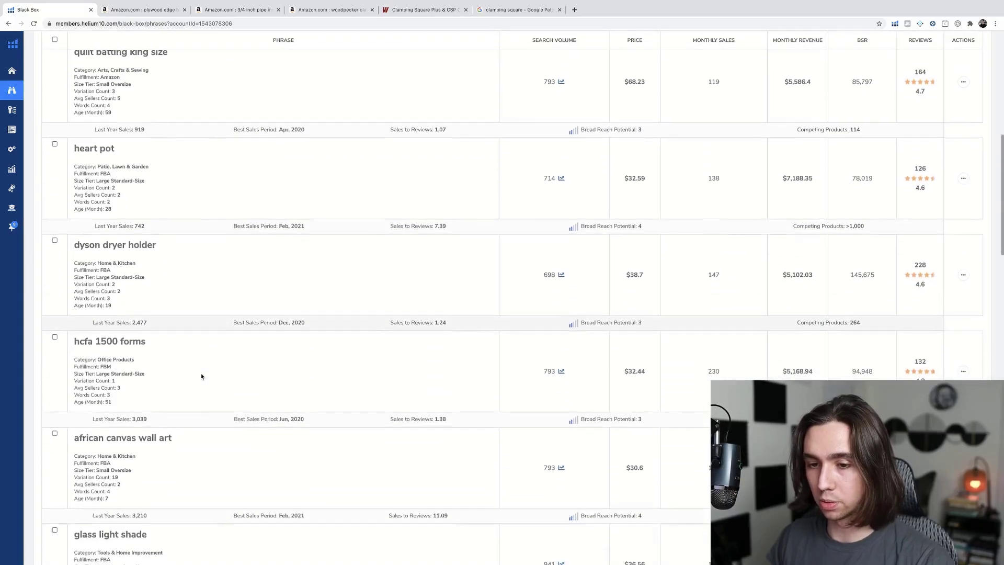
pyautogui.scroll(-5, 202, 376)
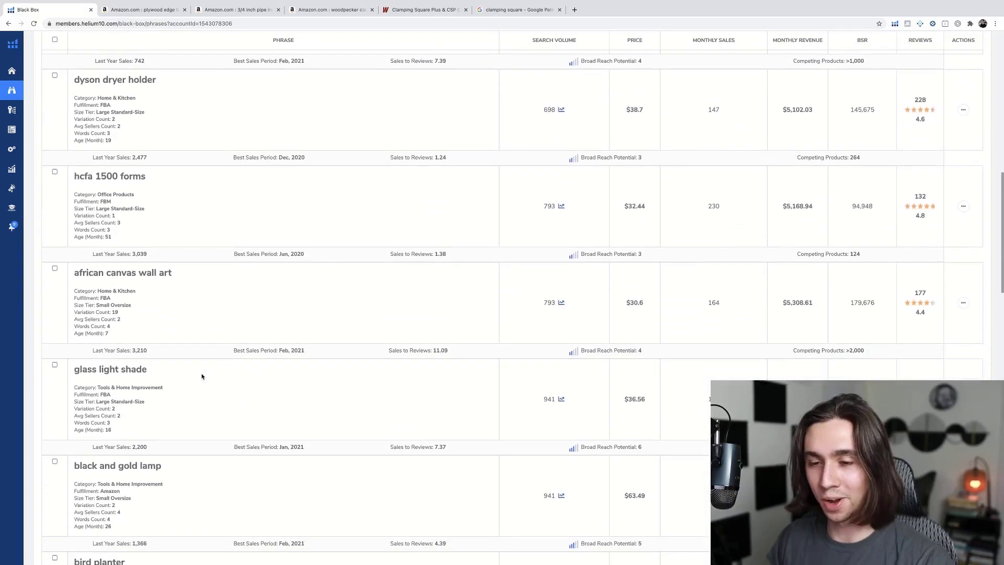
pyautogui.scroll(-4, 202, 376)
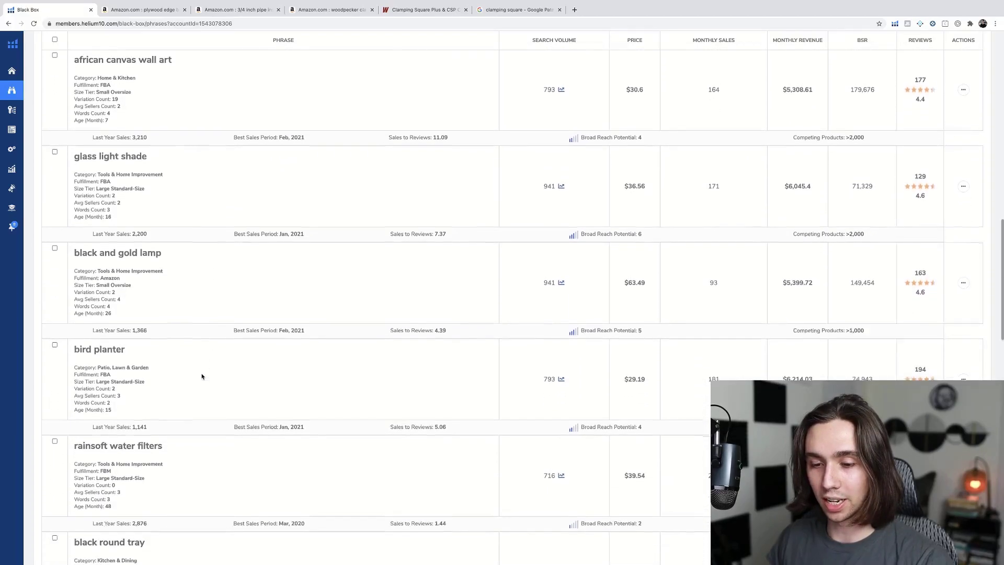
pyautogui.scroll(-4, 202, 376)
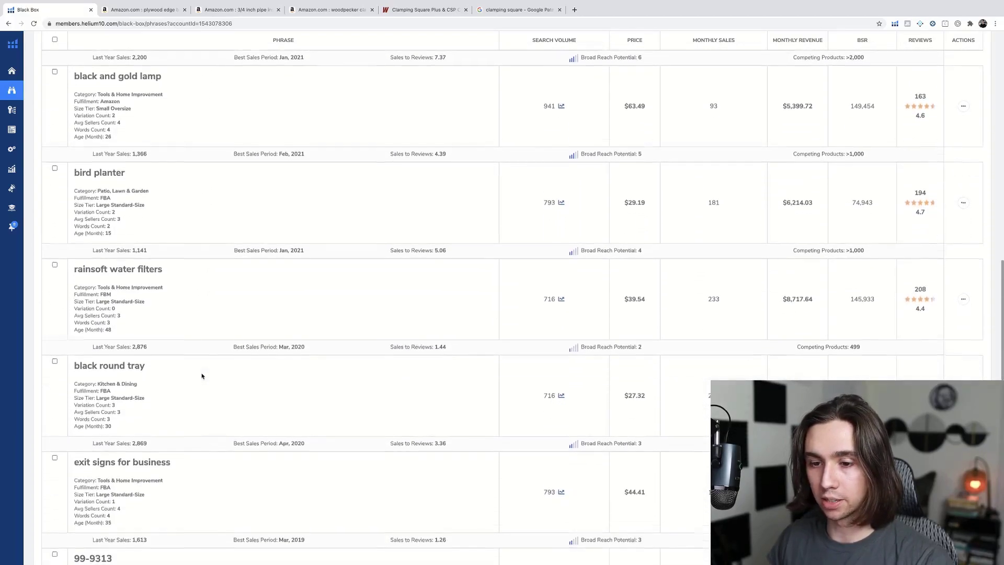
pyautogui.scroll(-1, 202, 376)
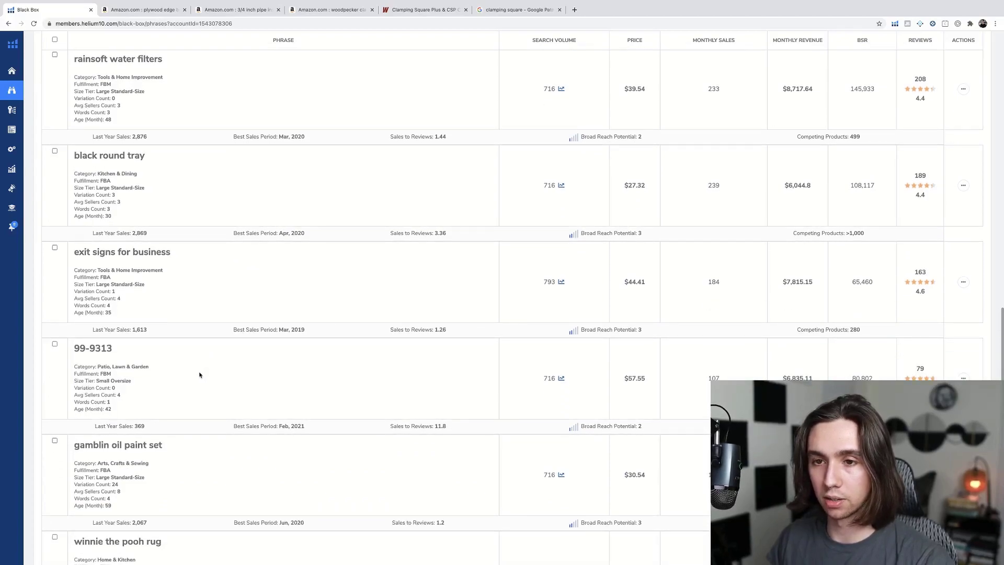
pyautogui.click(964, 186)
pyautogui.click(936, 200)
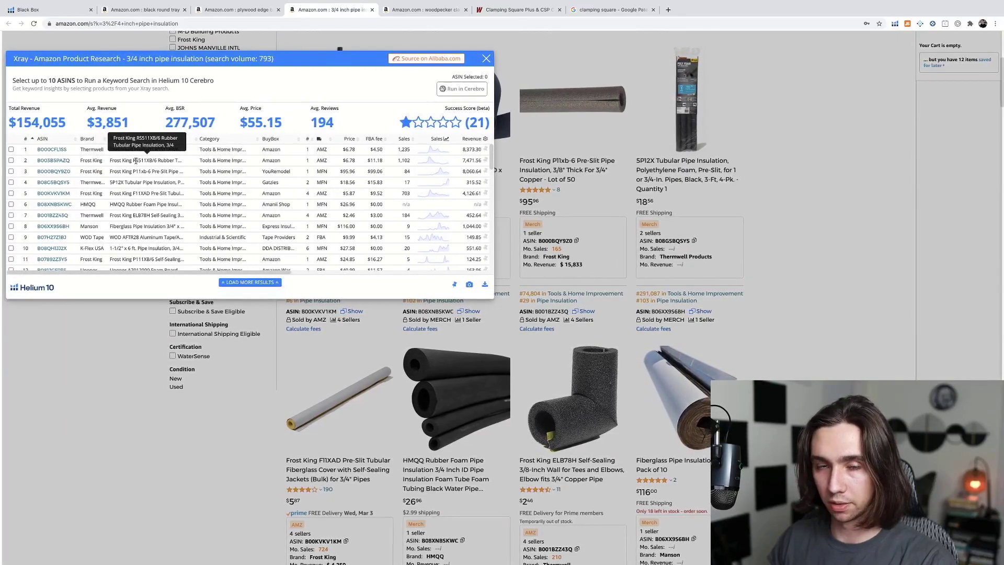
# Examine the sales, revenue, BSR and review data in the "3/4 inch pipe insulation" Xray report and close the report.
pyautogui.hscroll(5, 261, 167)
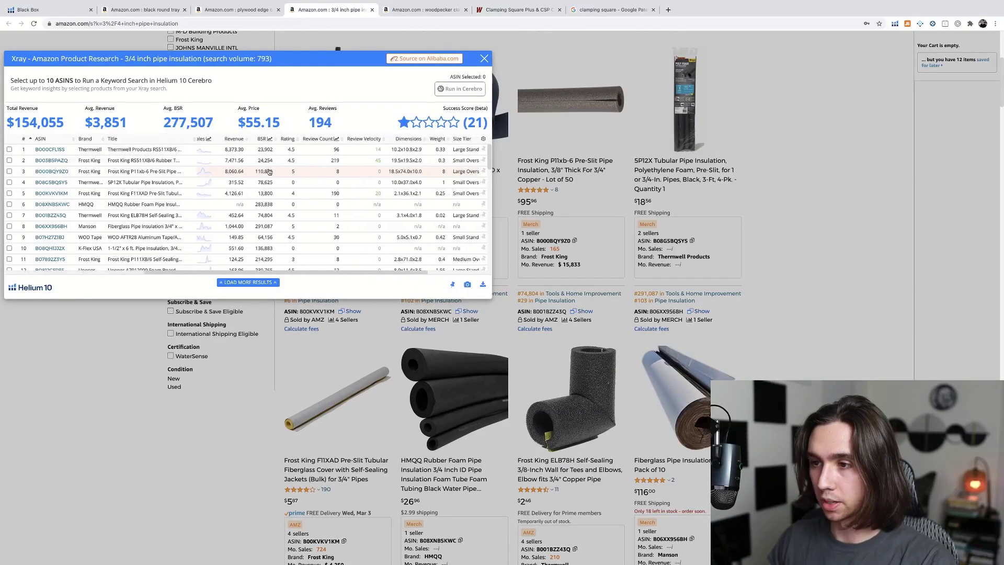
pyautogui.hscroll(-2, 269, 172)
pyautogui.hscroll(-5, 262, 168)
pyautogui.hscroll(-5, 262, 168)
pyautogui.moveTo(46, 173)
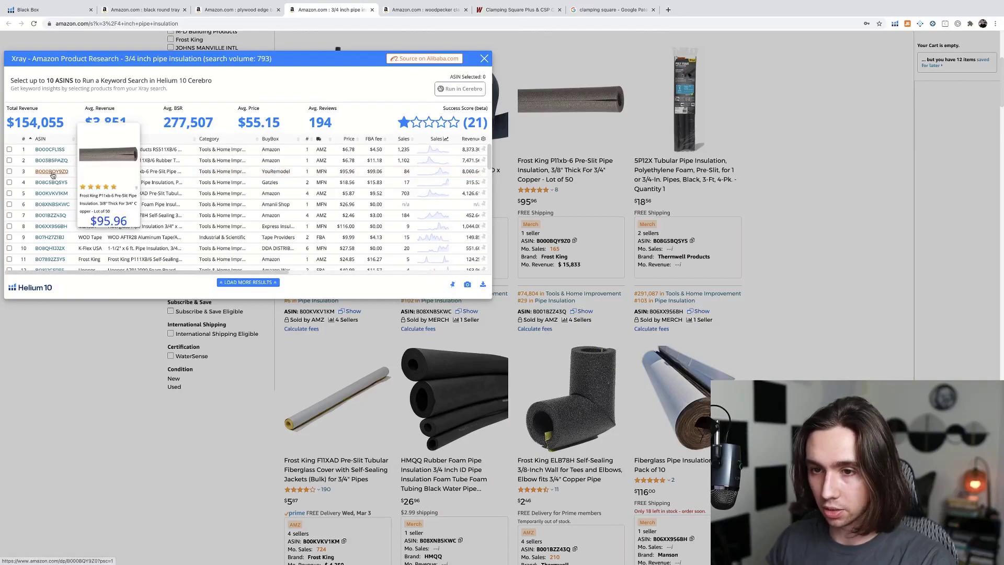
pyautogui.moveTo(53, 152)
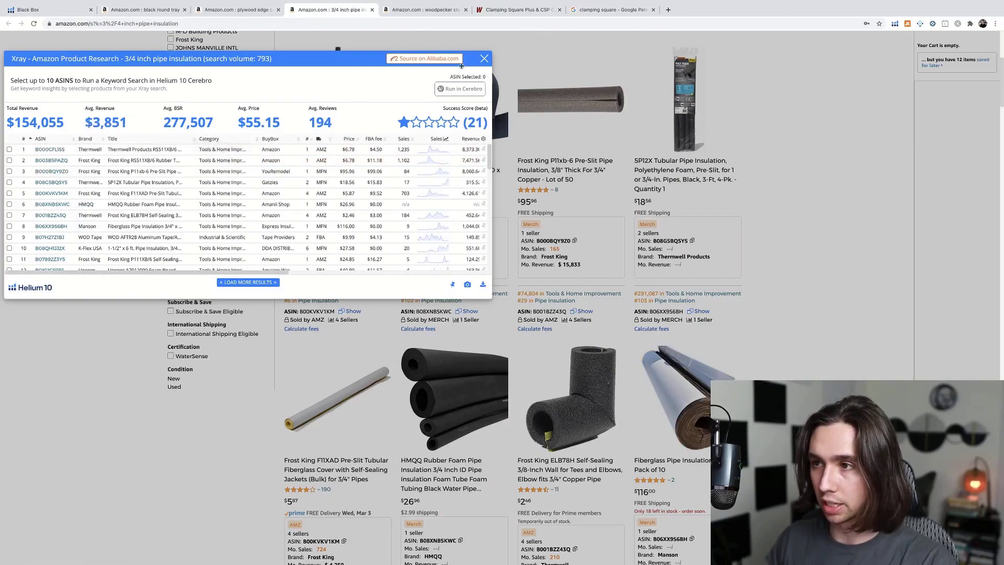
pyautogui.click(485, 58)
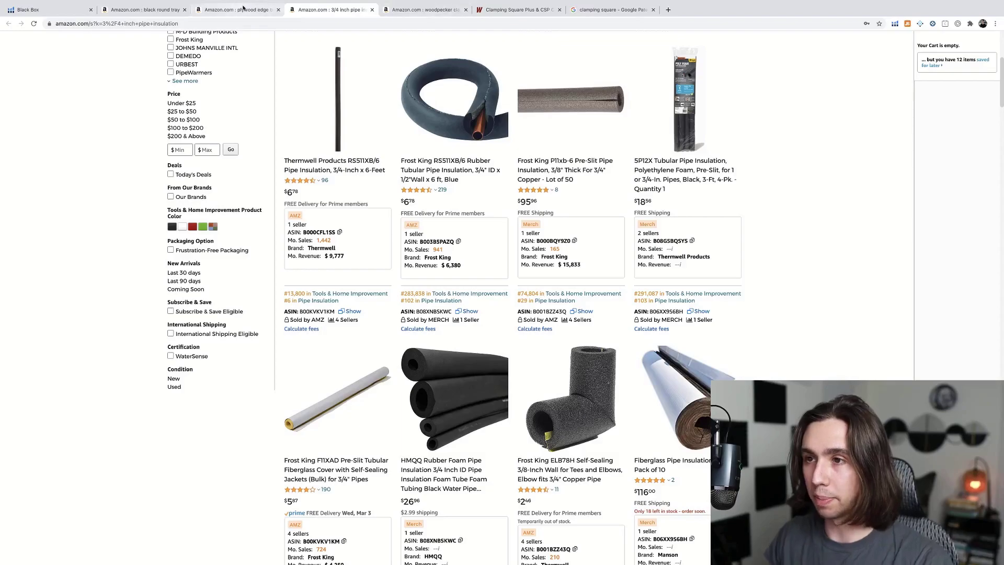
# Examine the prices, reviews, monthly sales and revenue of the "black round tray" listings on Amazon.
pyautogui.click(140, 9)
pyautogui.scroll(-4, 779, 235)
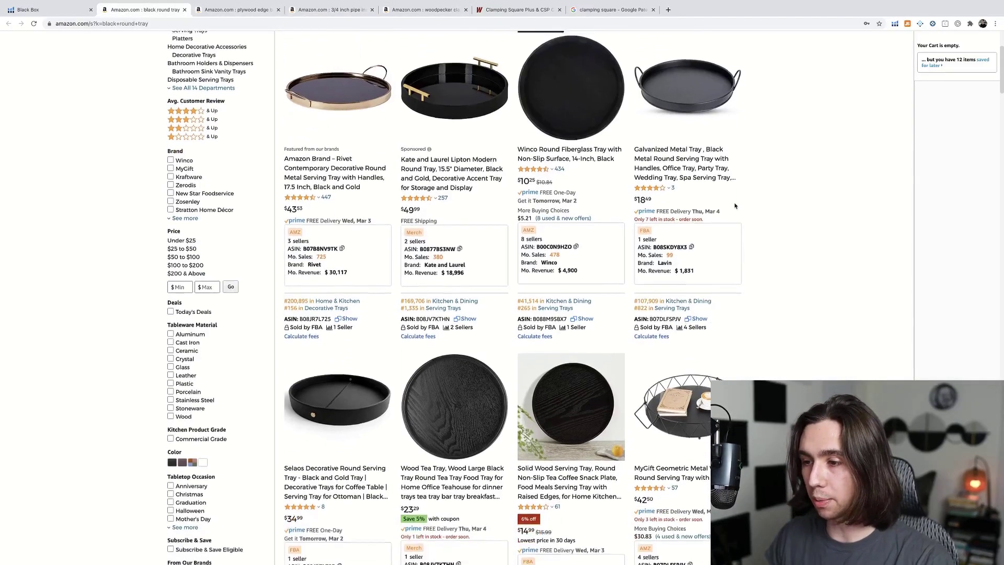
pyautogui.scroll(-3, 778, 235)
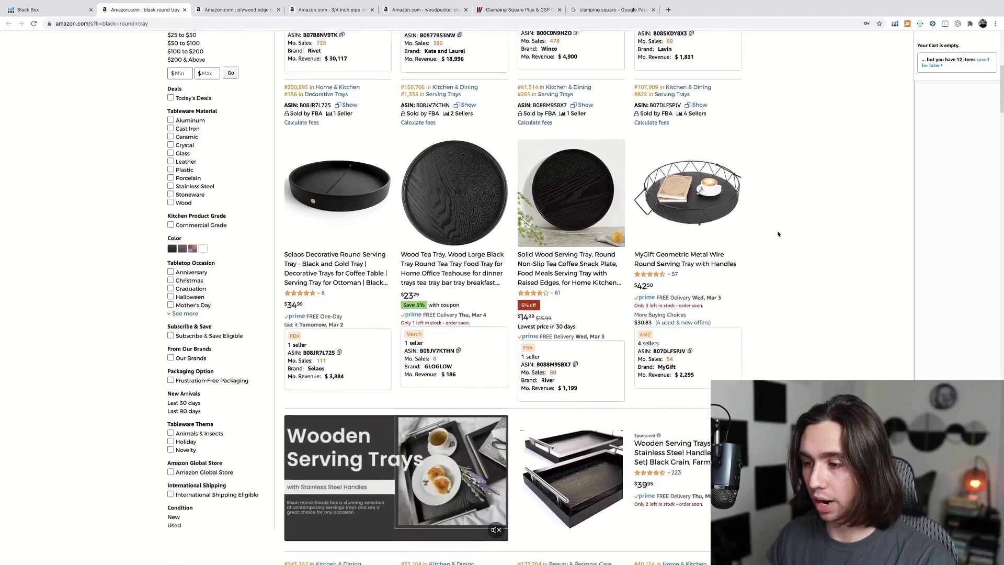
pyautogui.scroll(3, 777, 234)
pyautogui.scroll(3, 776, 233)
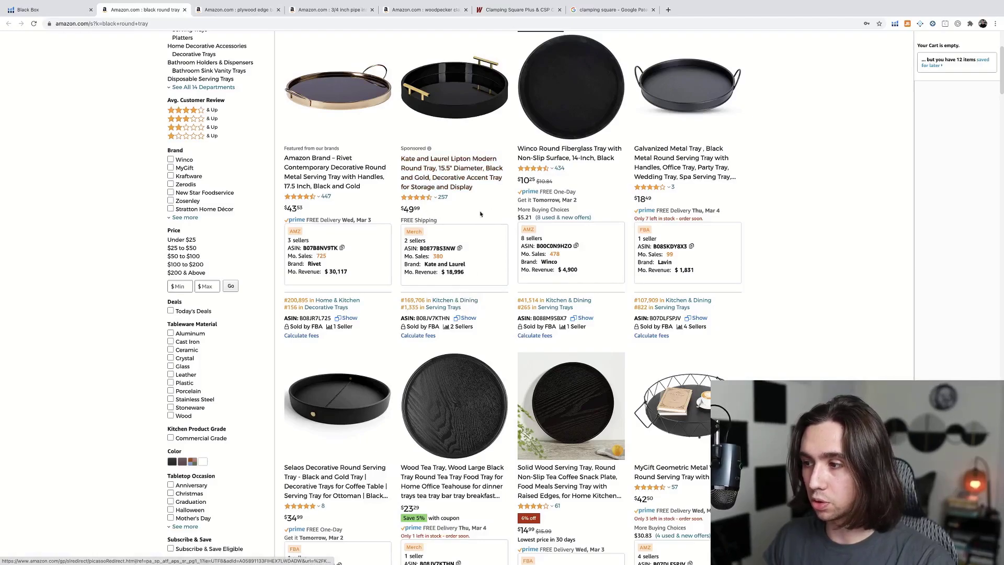
pyautogui.scroll(-1, 445, 224)
pyautogui.scroll(-15, 445, 223)
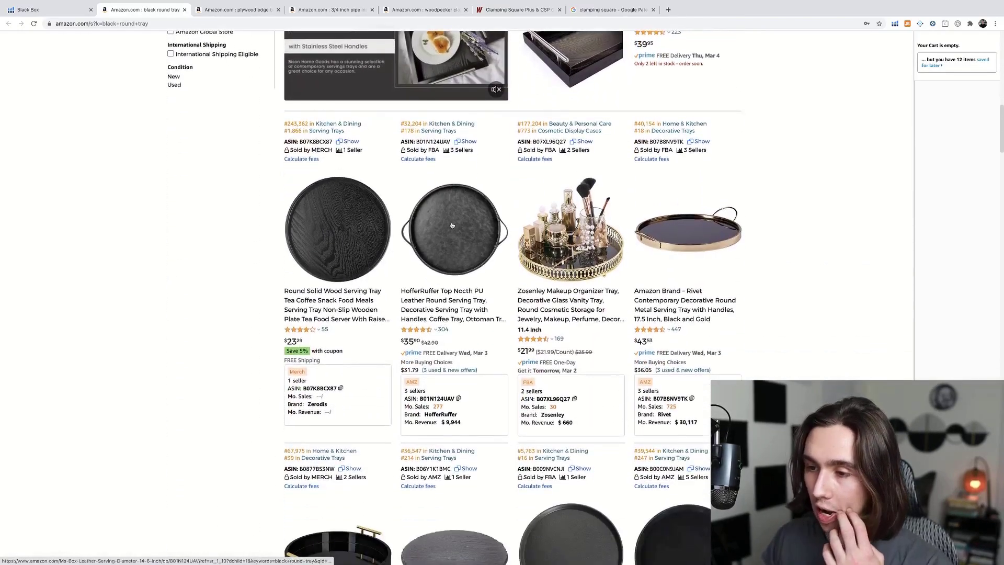
pyautogui.scroll(-1, 453, 225)
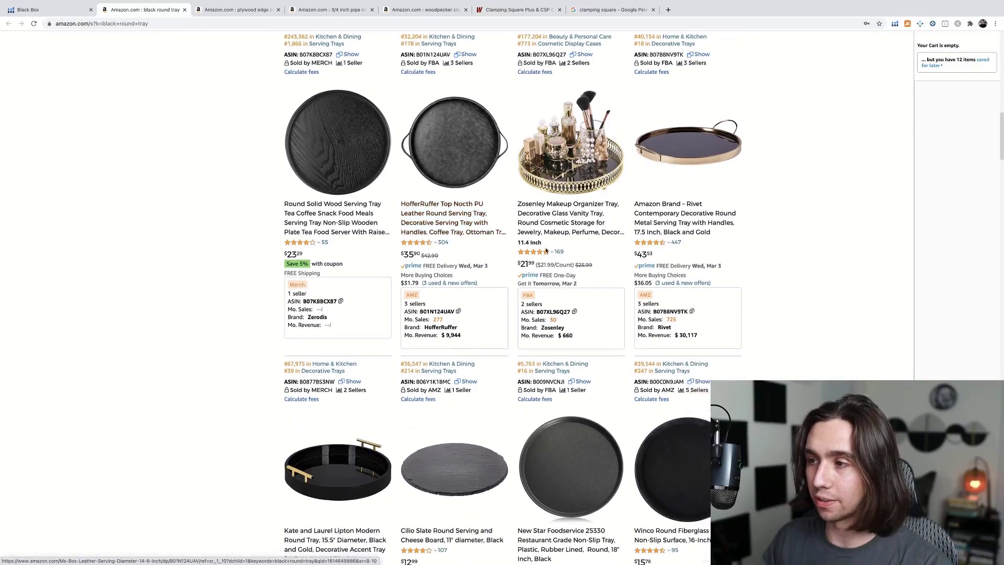
pyautogui.scroll(-2, 831, 269)
pyautogui.scroll(-2, 825, 271)
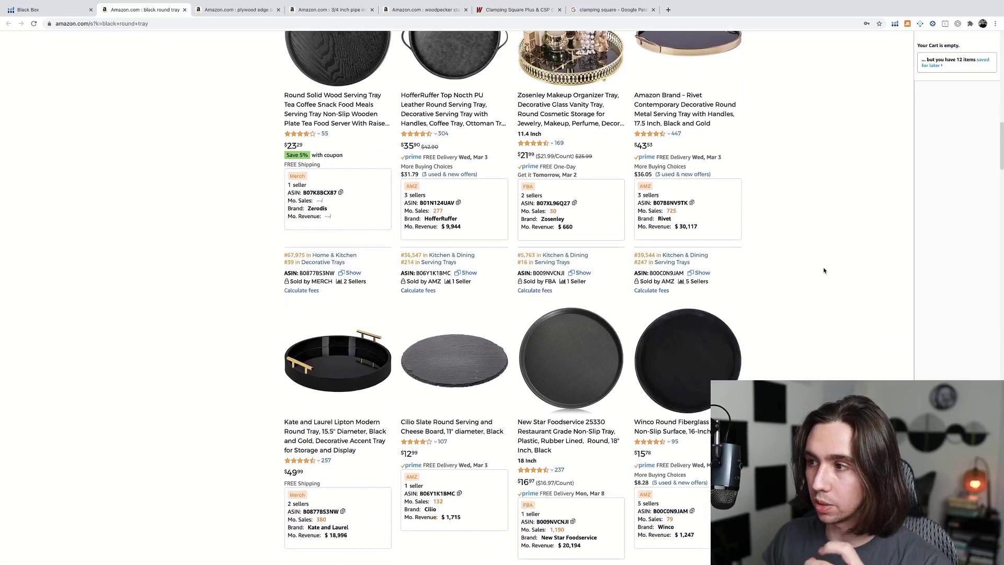
pyautogui.scroll(-4, 824, 270)
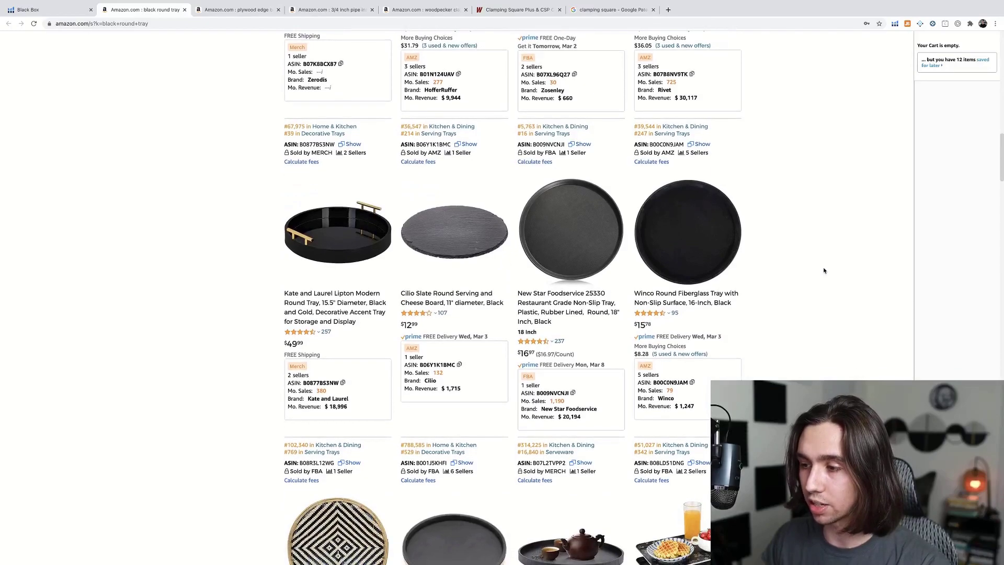
pyautogui.scroll(-8, 824, 271)
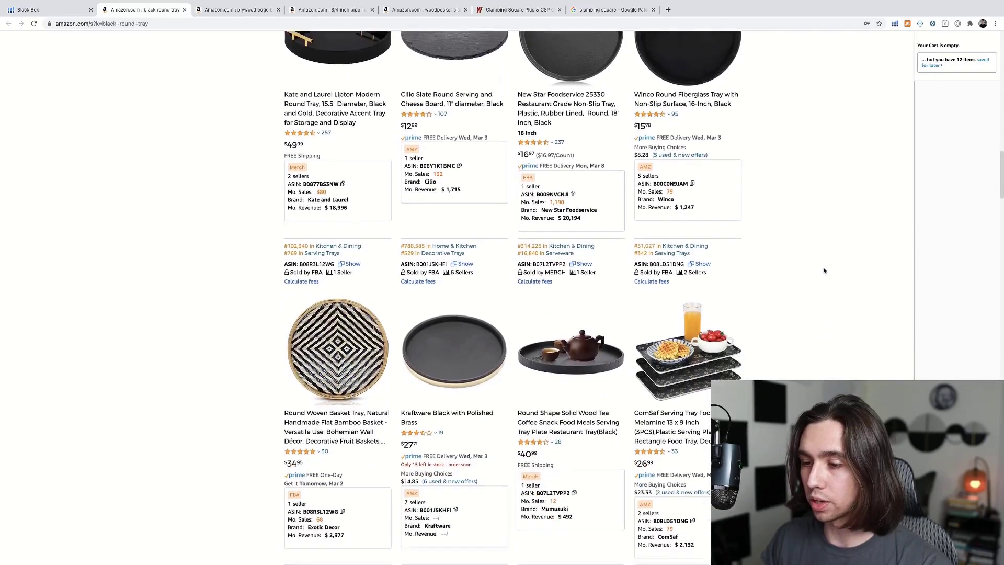
pyautogui.scroll(-3, 824, 270)
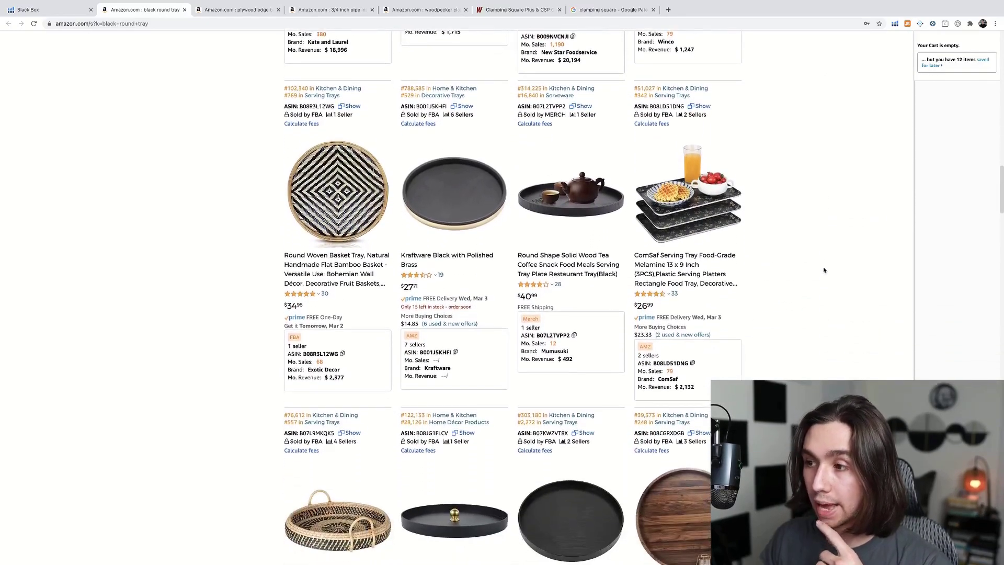
pyautogui.scroll(-4, 824, 271)
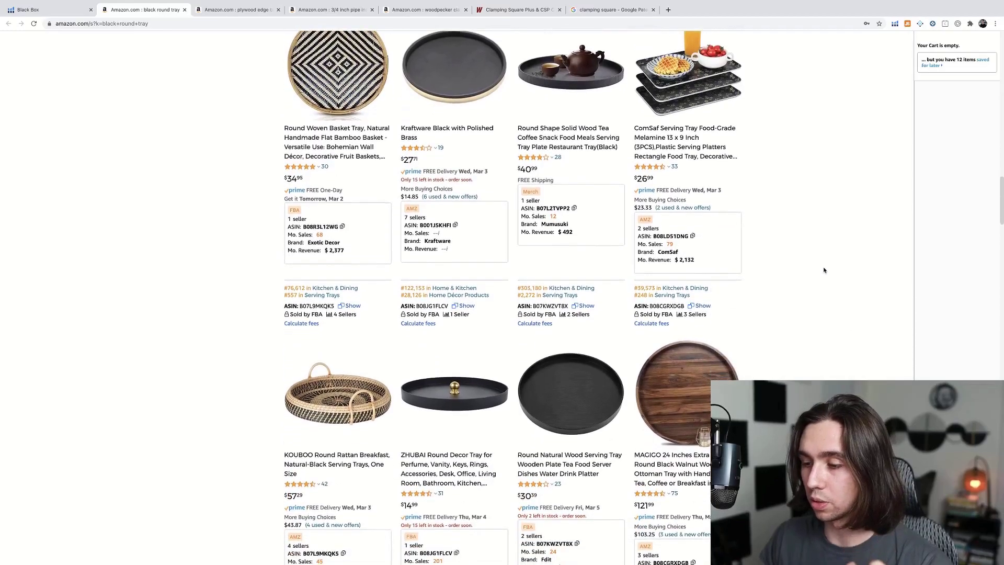
pyautogui.scroll(-5, 824, 270)
pyautogui.scroll(-3, 824, 270)
pyautogui.scroll(15, 825, 270)
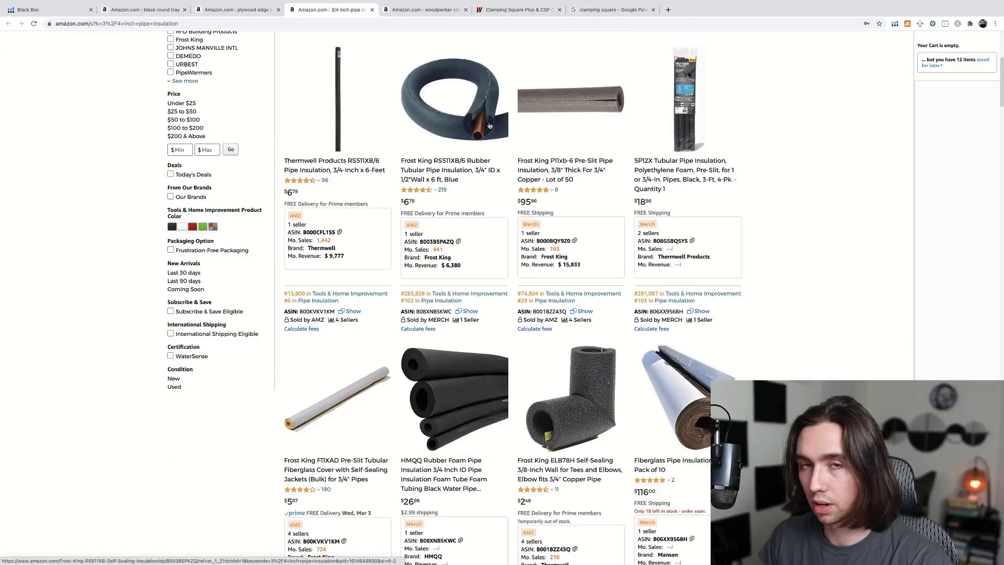
# Review the "3/4 inch pipe insulation" results again and switch to the Amazon results for "woodpecker clamping square".
pyautogui.scroll(6, 631, 153)
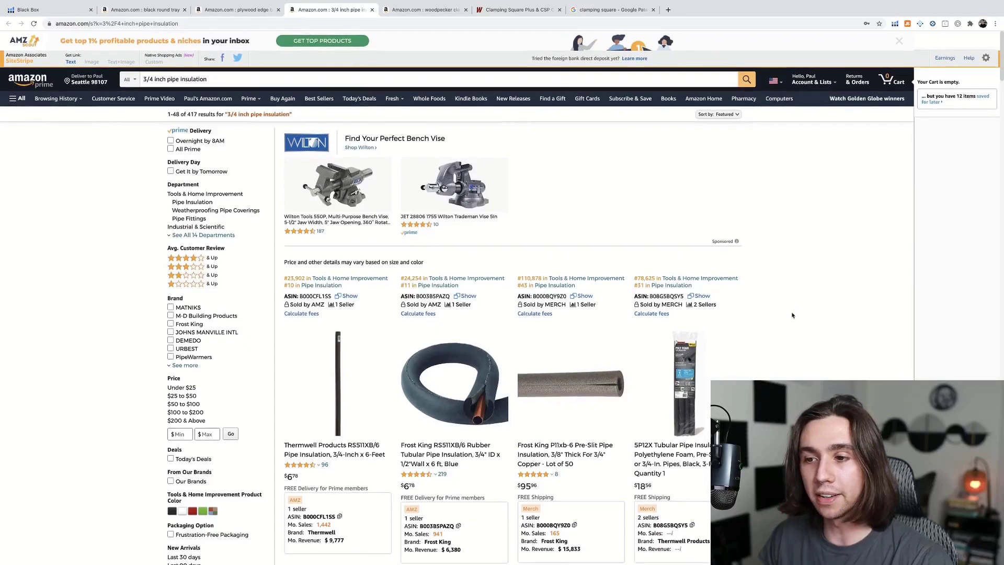
pyautogui.click(433, 14)
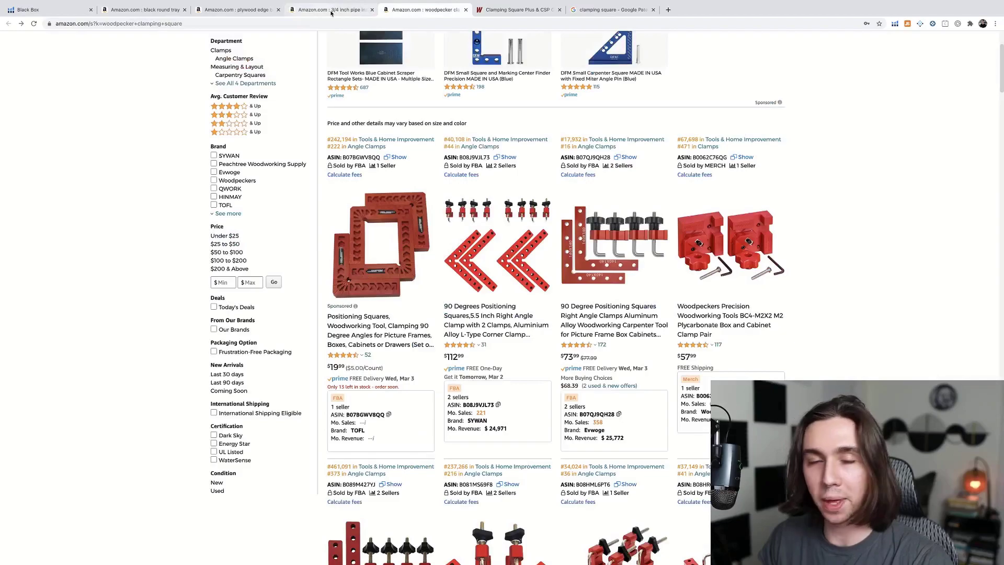